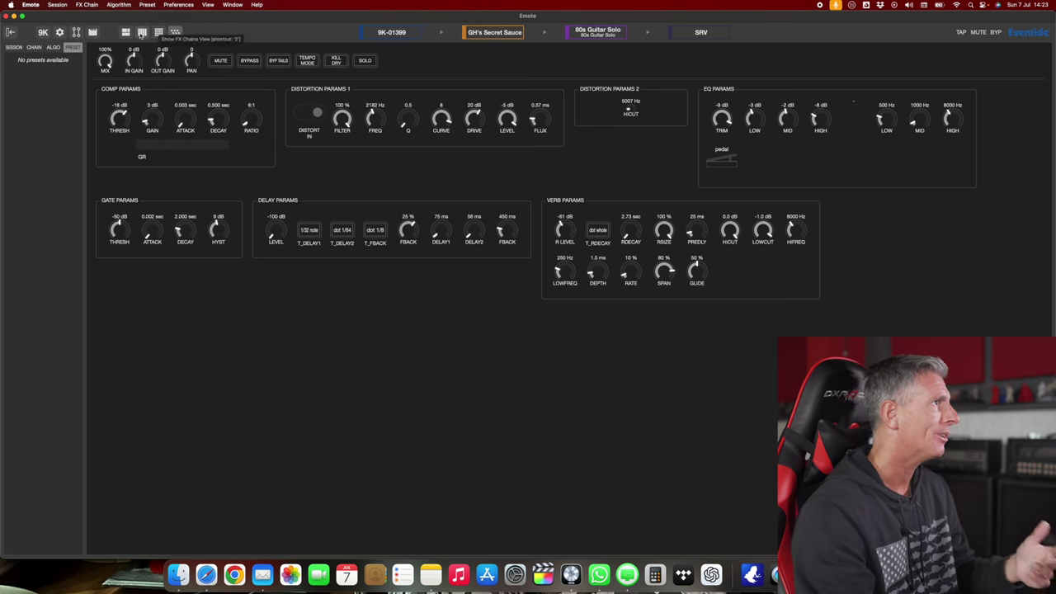
Step: Show the combined session overview in Emote and compare it with the Logic Pro mixer, ending back in Emote
click(125, 33)
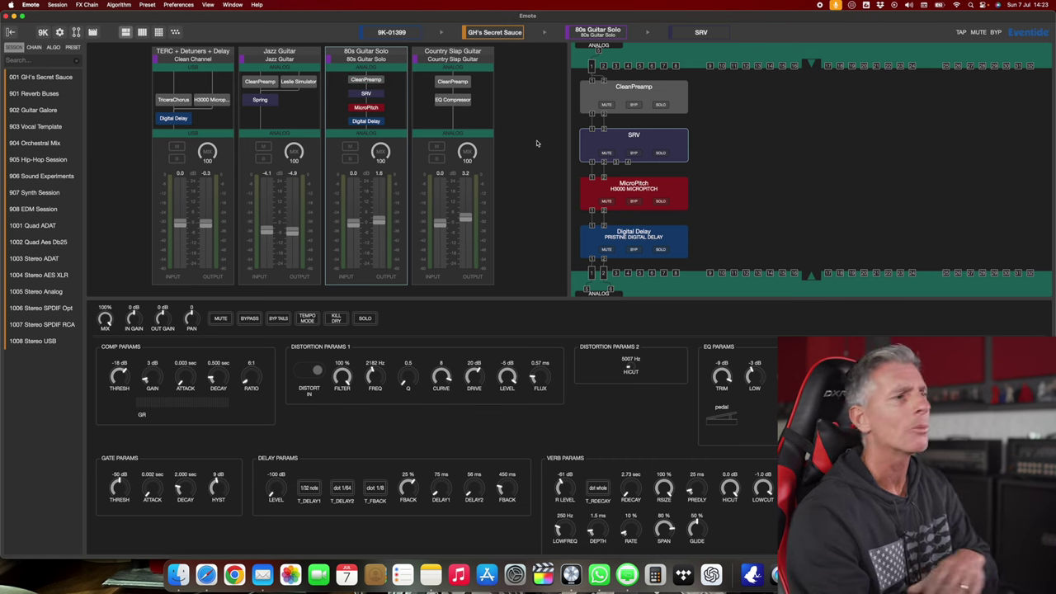
click(575, 580)
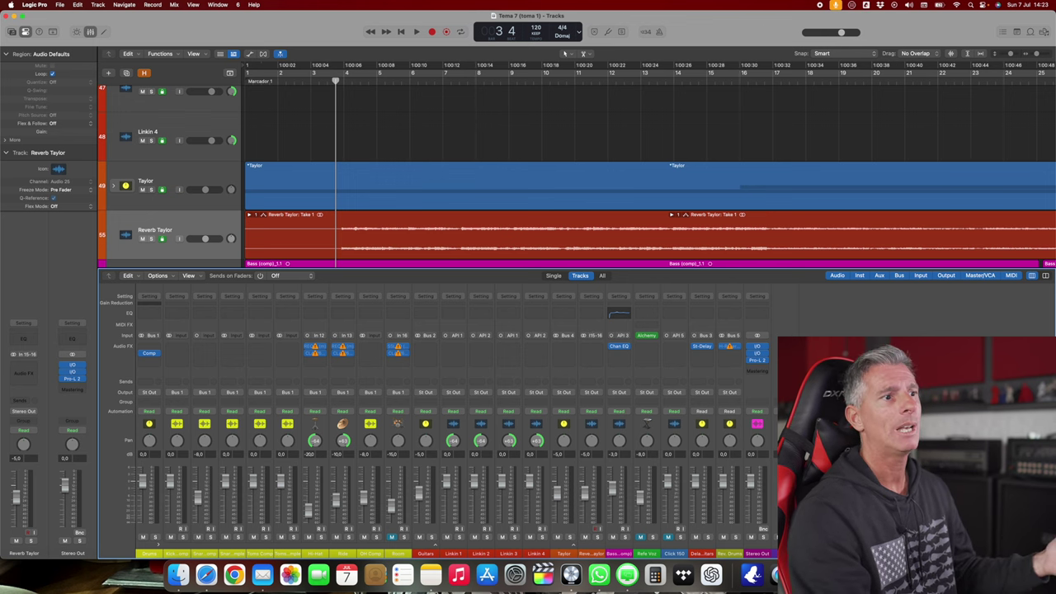
key(super+Tab)
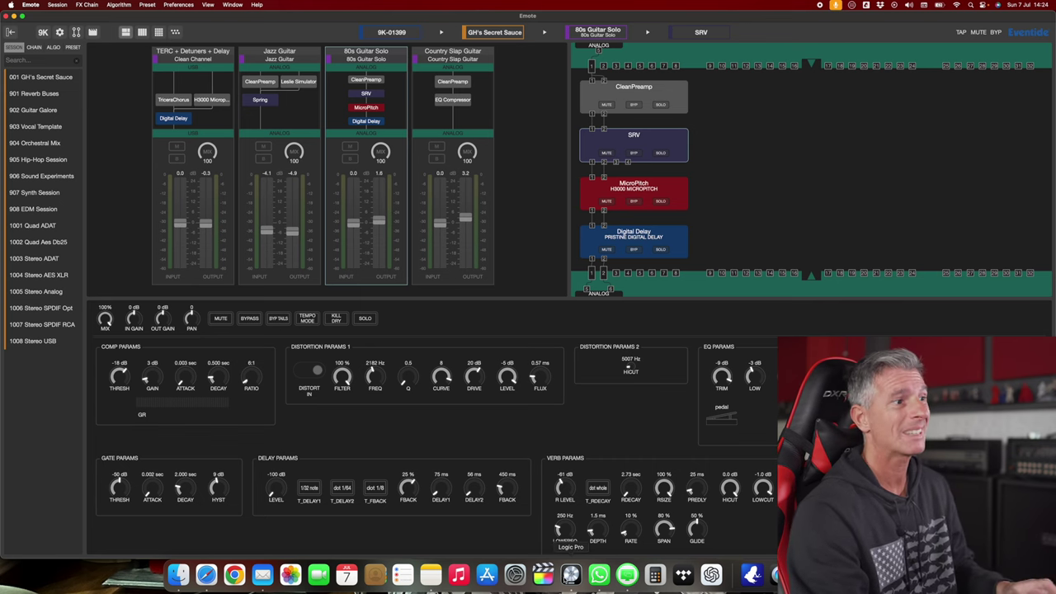
click(570, 575)
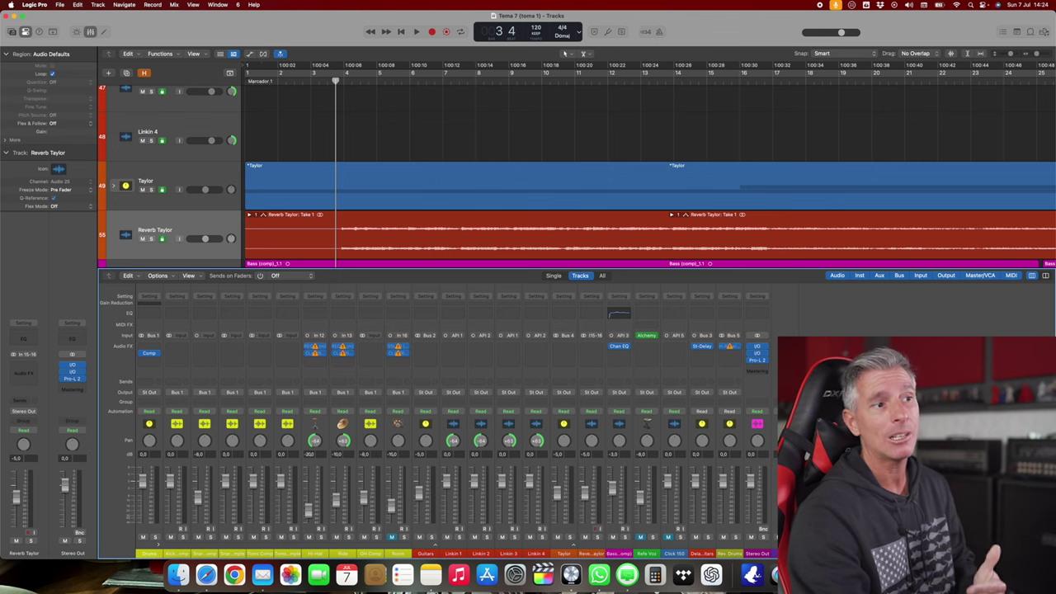
key(super+Tab)
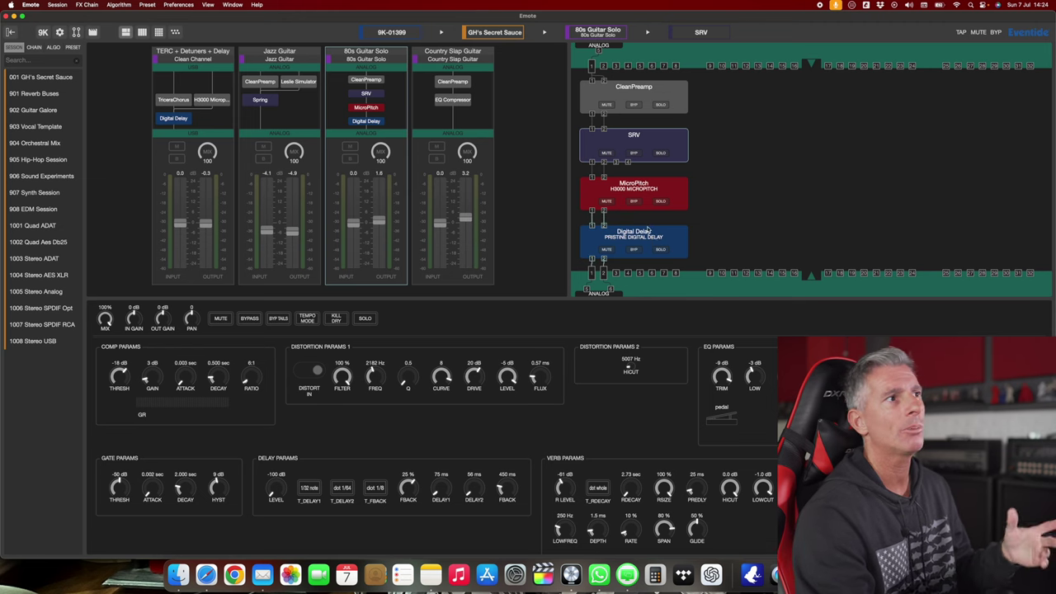
Step: Select the Digital Delay in the 80s Guitar Solo chain and set its Delay B to Dotted 1/64
click(669, 252)
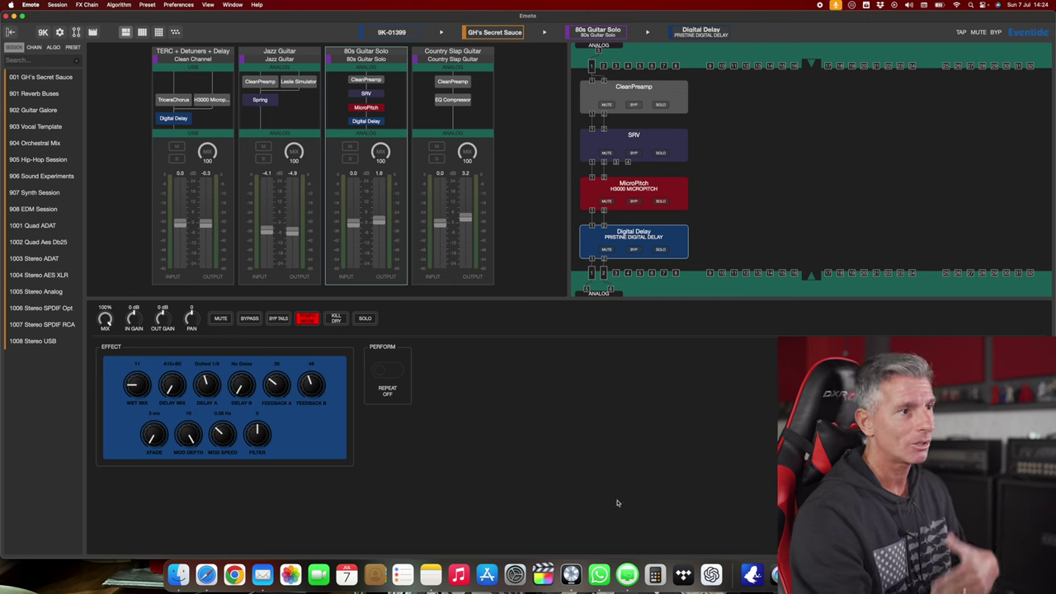
click(581, 576)
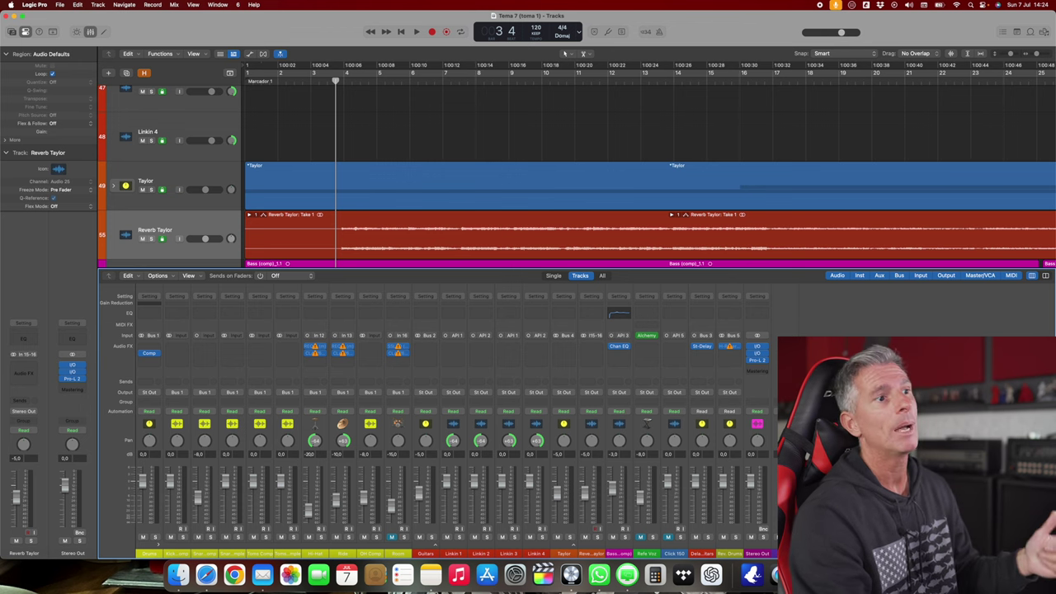
key(super+Tab)
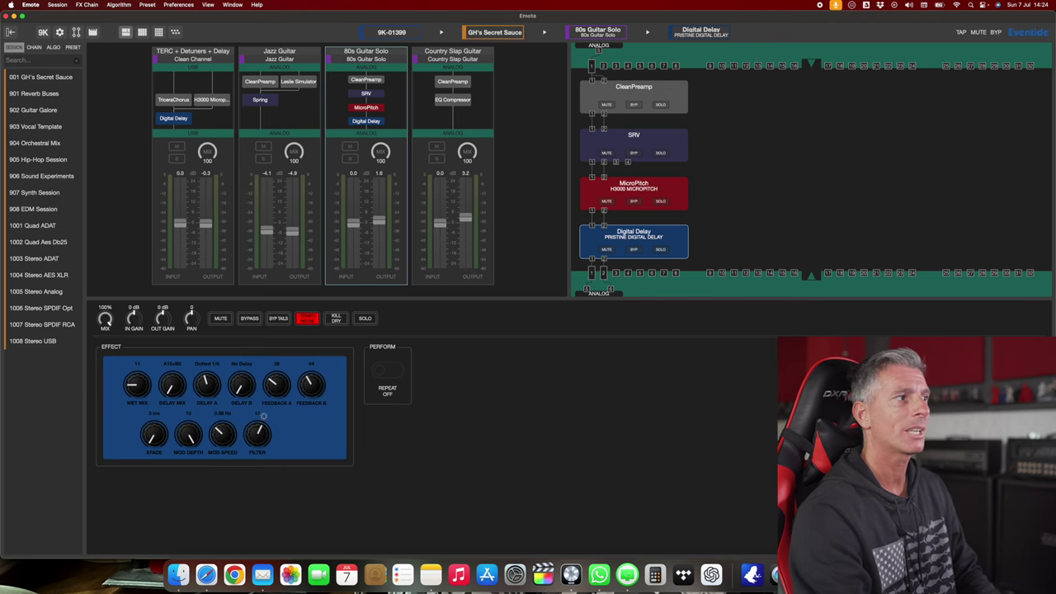
drag(241, 388, 291, 391)
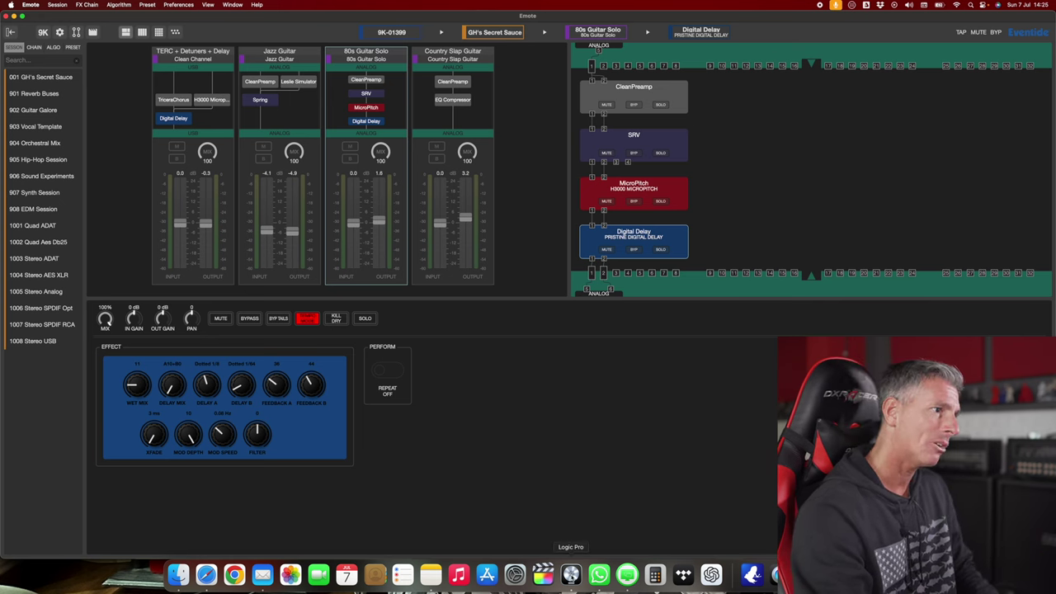
Step: Switch to Logic Pro and inspect the Stereo Delay settings on the Delay Guitars channel
click(571, 573)
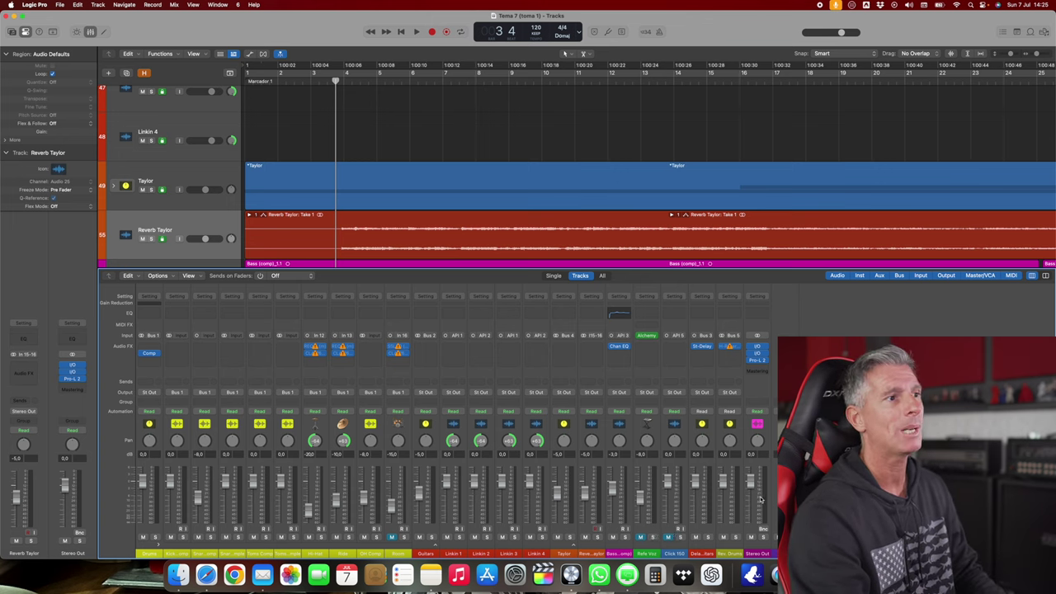
key(super+Tab)
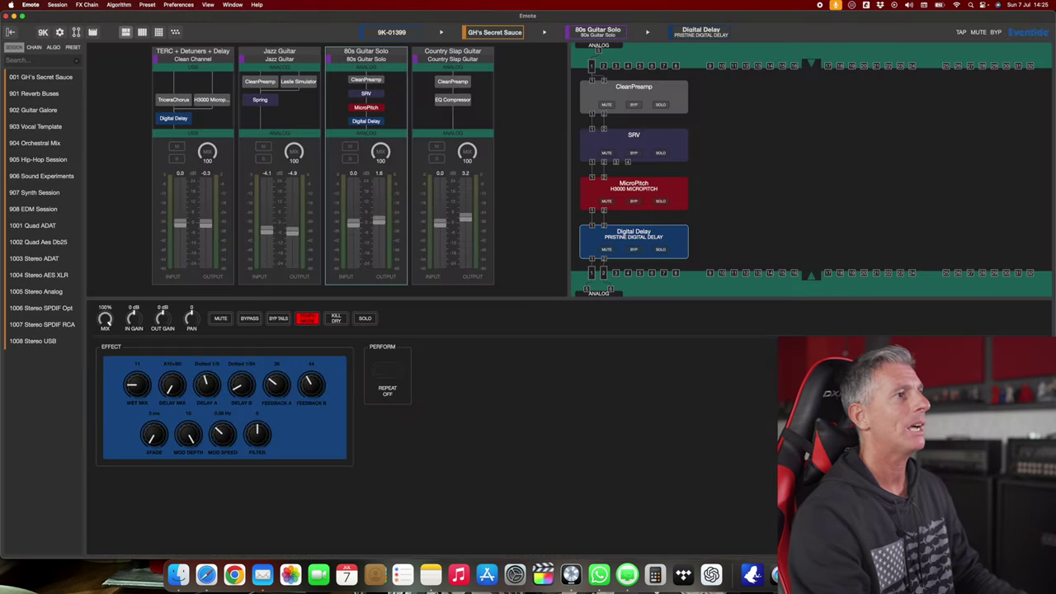
key(super+Tab)
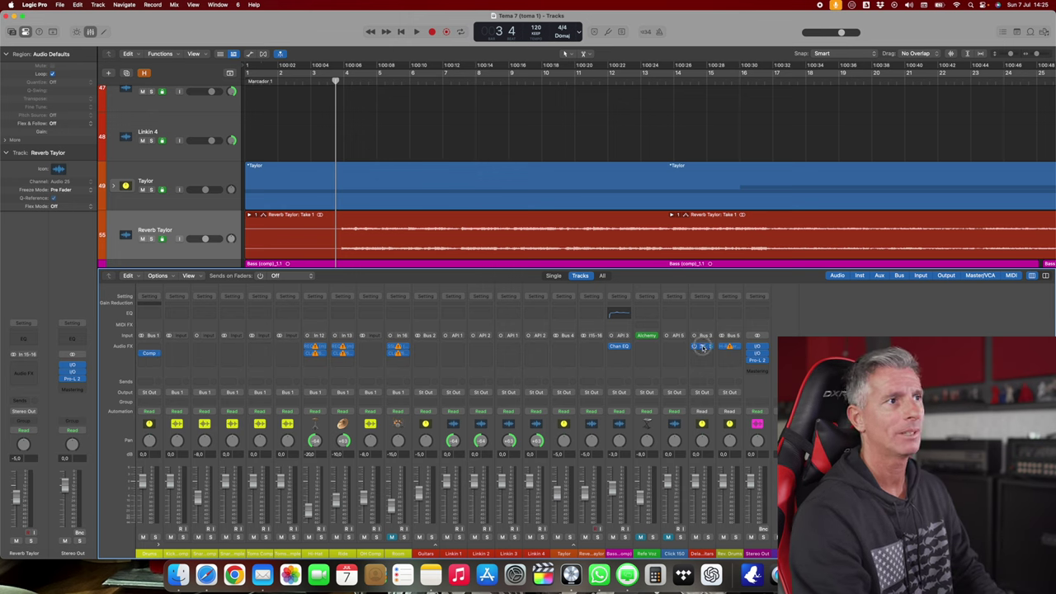
click(701, 346)
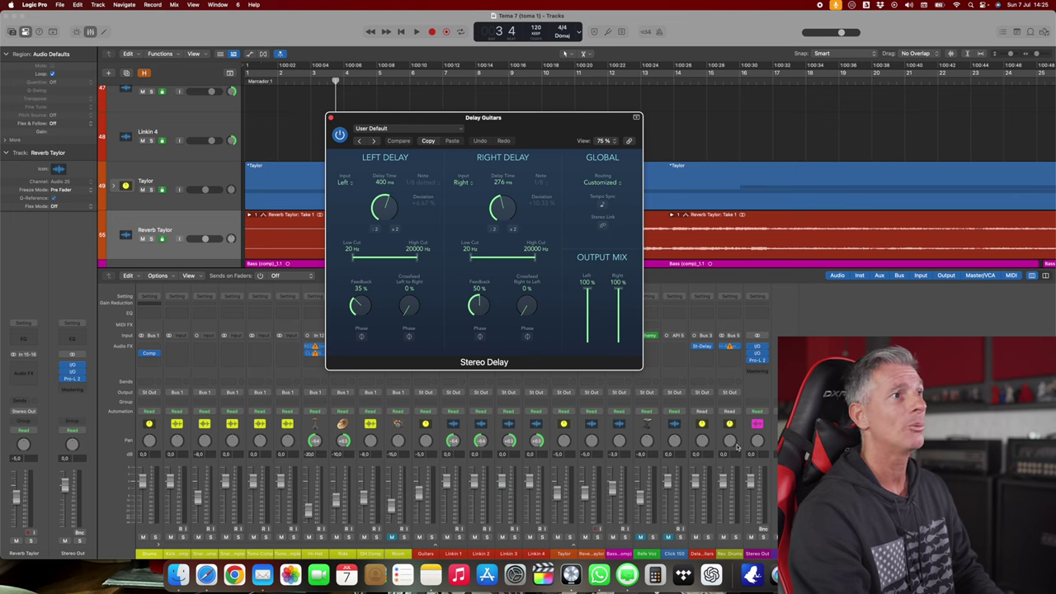
click(331, 118)
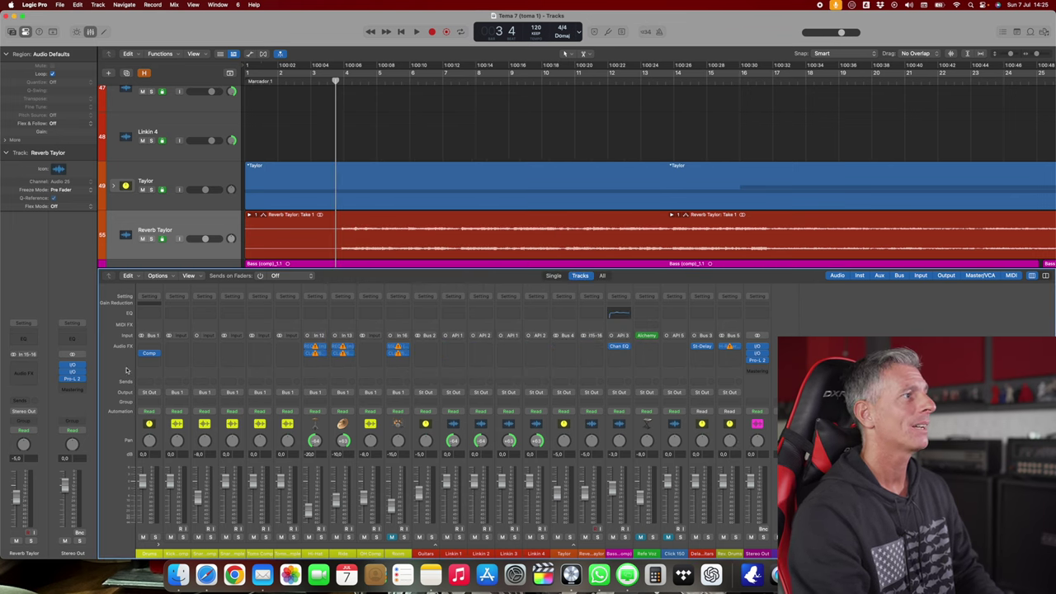
Step: Review the available bus sends on the Drums channel and the plug-in choices on the Linkin 1 channel
click(149, 381)
mouse_move(166, 396)
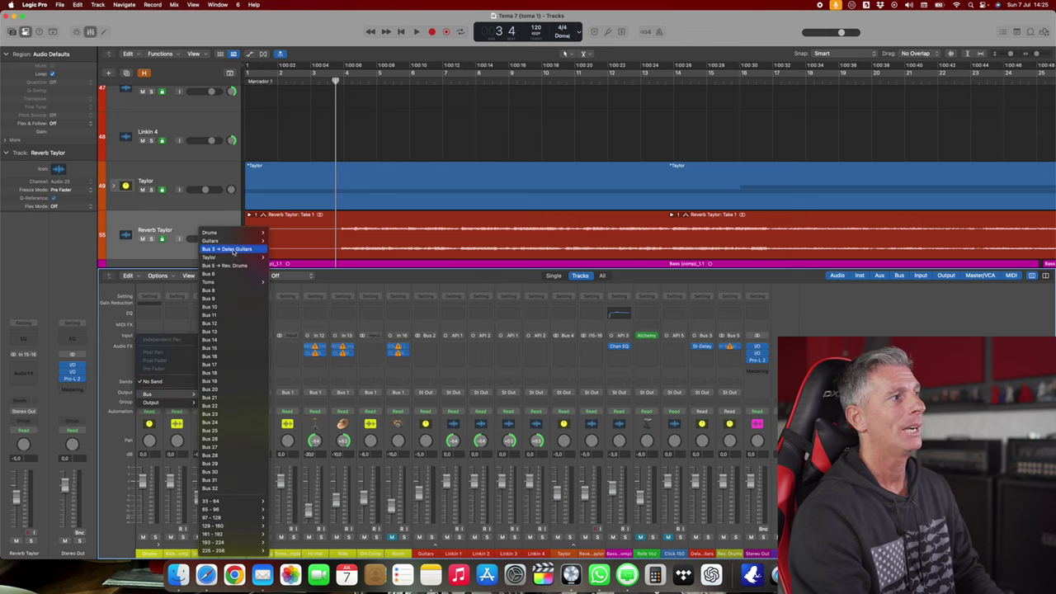
mouse_move(216, 240)
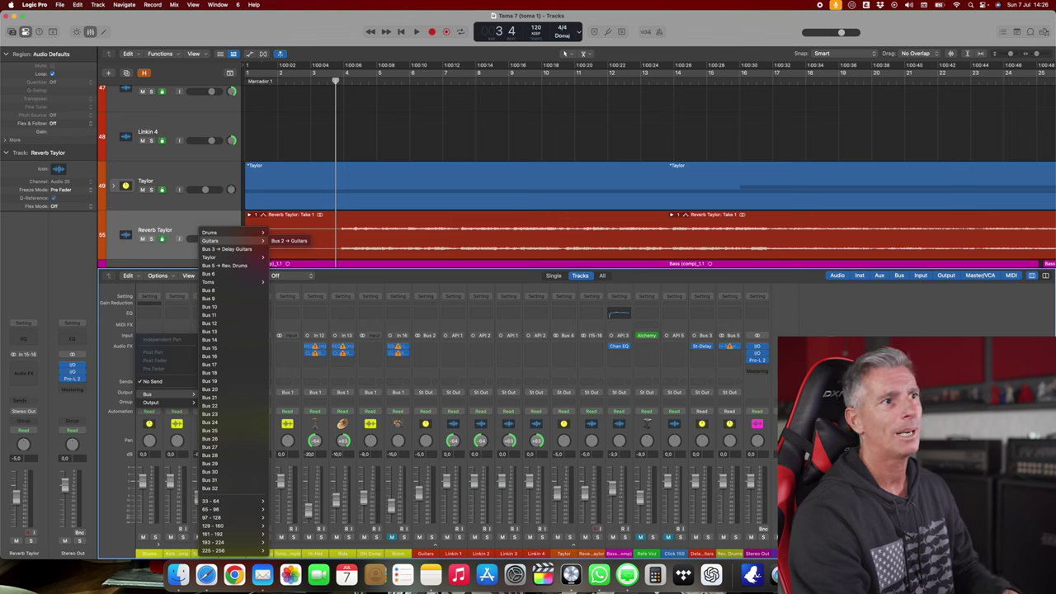
click(766, 359)
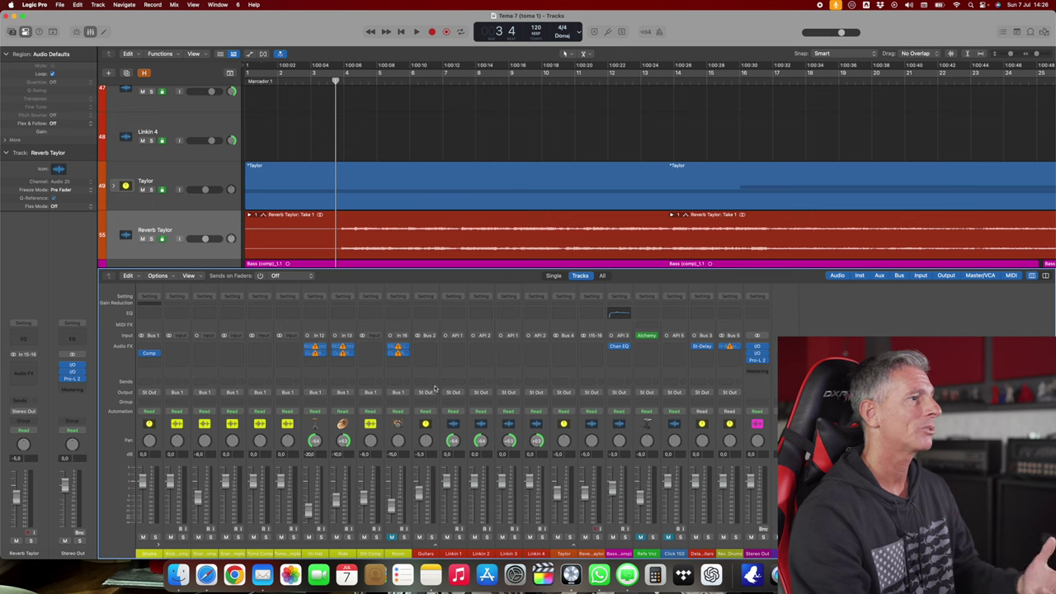
click(453, 349)
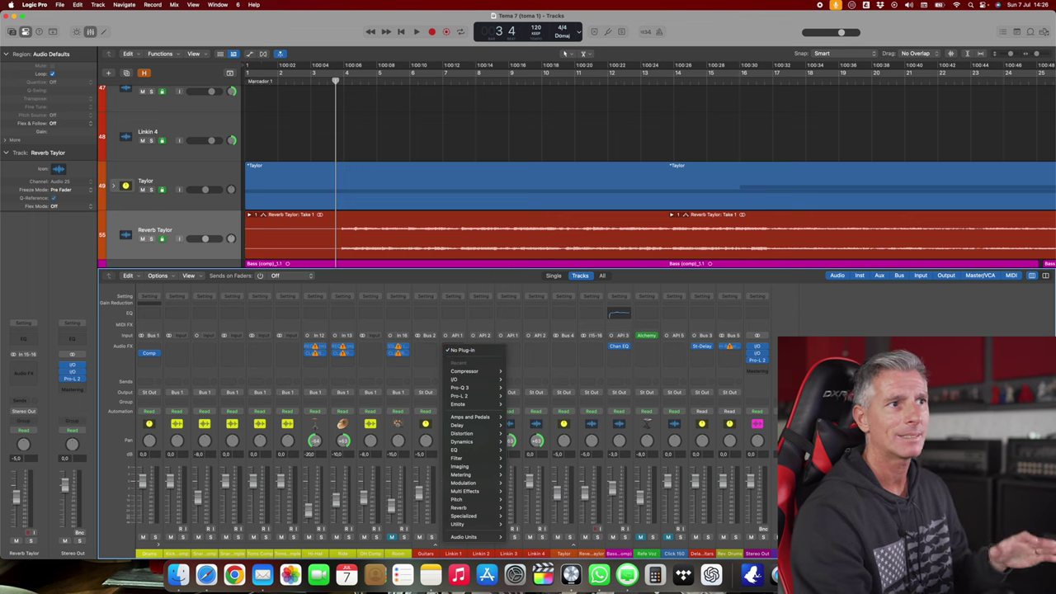
key(Escape)
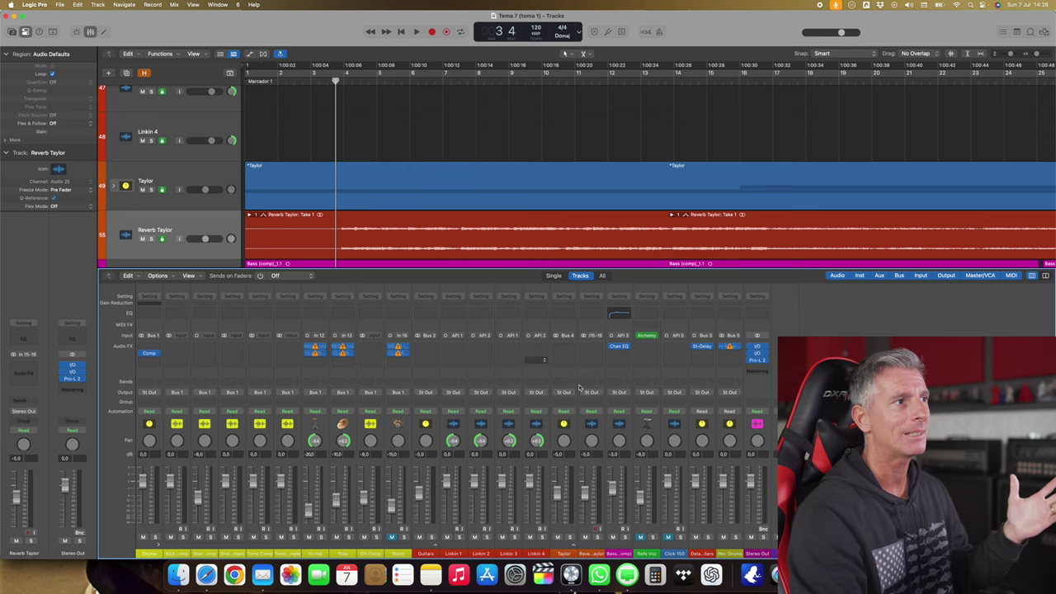
Step: Insert the Emote plug-in on the Stereo Out channel and reposition and slightly enlarge its window
click(762, 369)
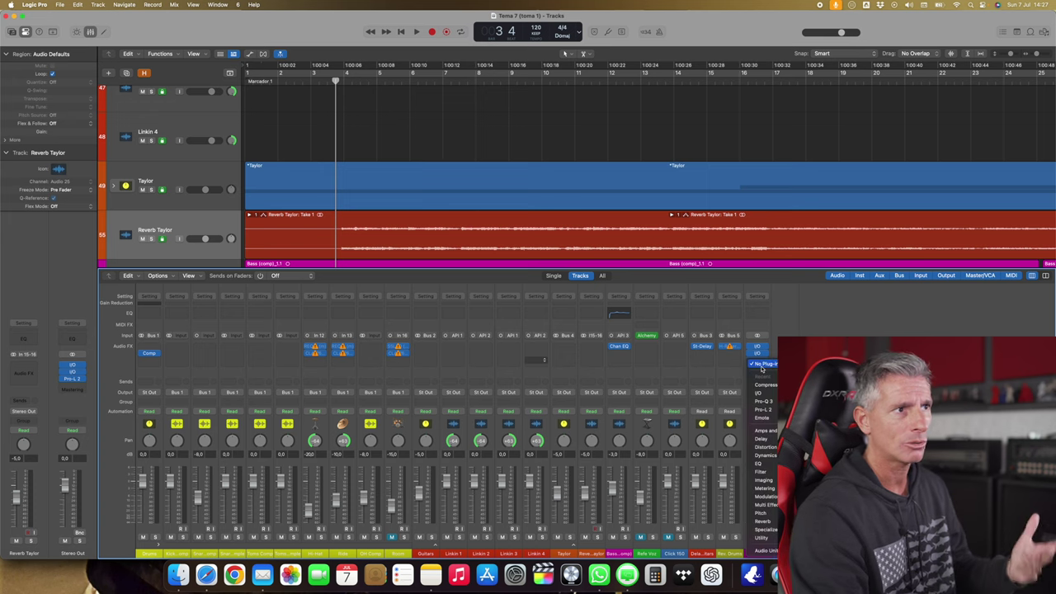
click(763, 419)
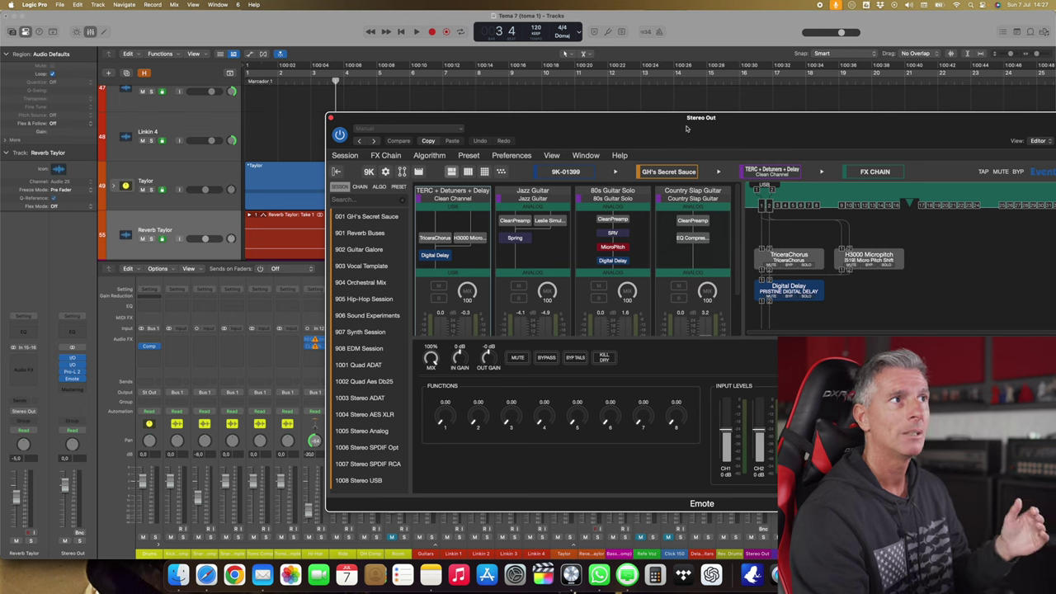
drag(737, 126, 603, 104)
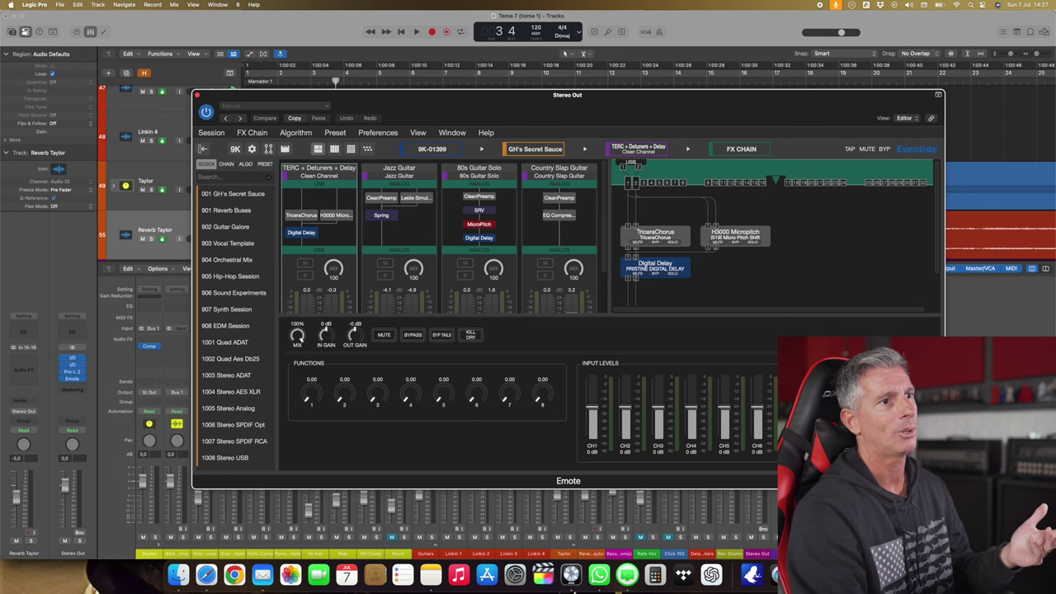
mouse_move(944, 488)
mouse_down()
mouse_move(970, 515)
mouse_move(954, 505)
mouse_up()
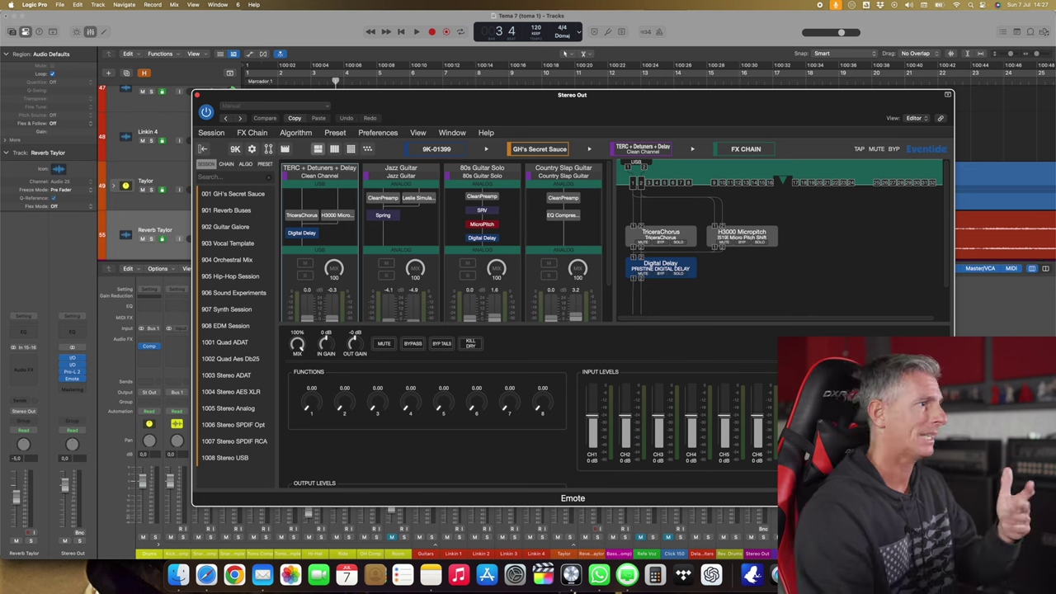
Step: Display the 80s Guitar Solo chain's Digital Delay in the Emote plug-in and play the project briefly
scroll(528, 427, down, 3)
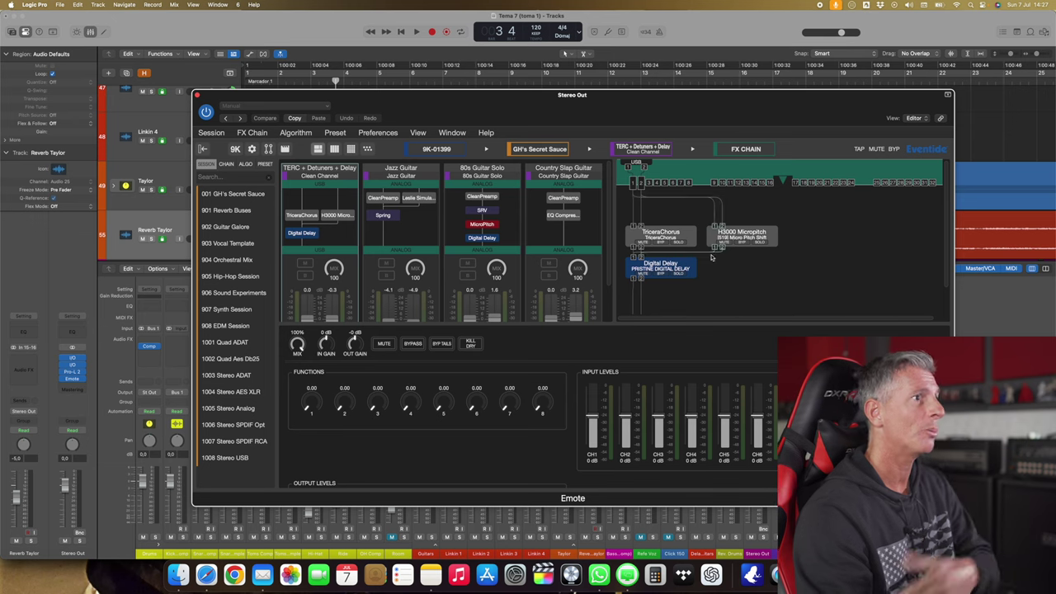
click(490, 240)
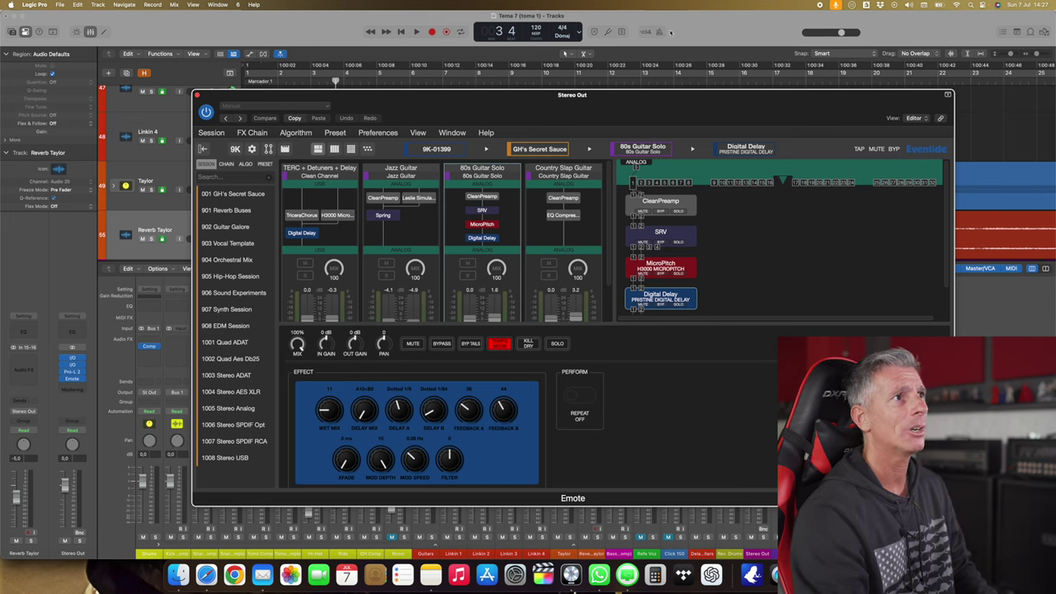
click(416, 31)
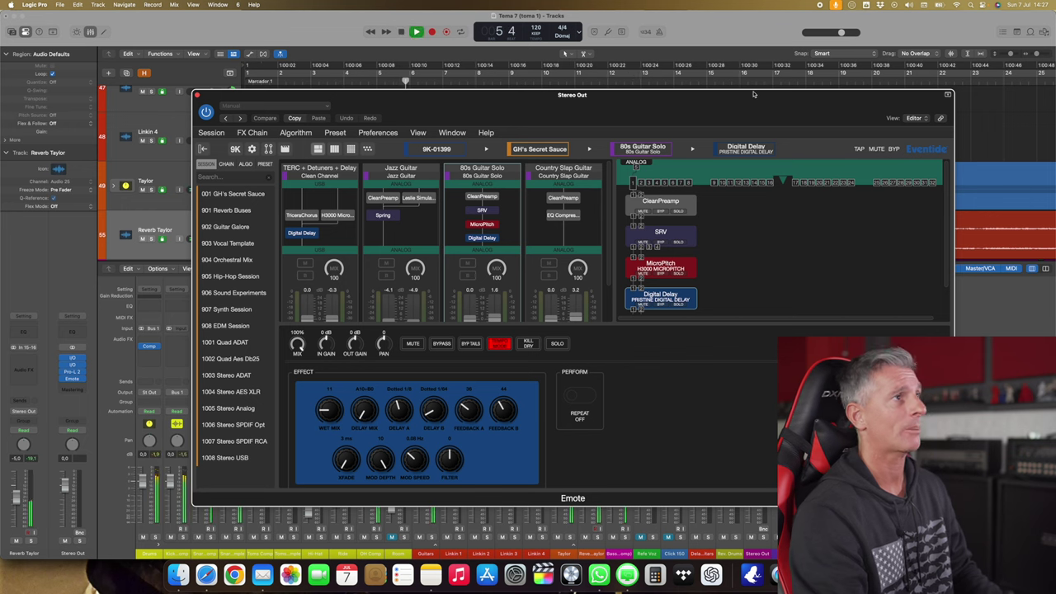
key(space)
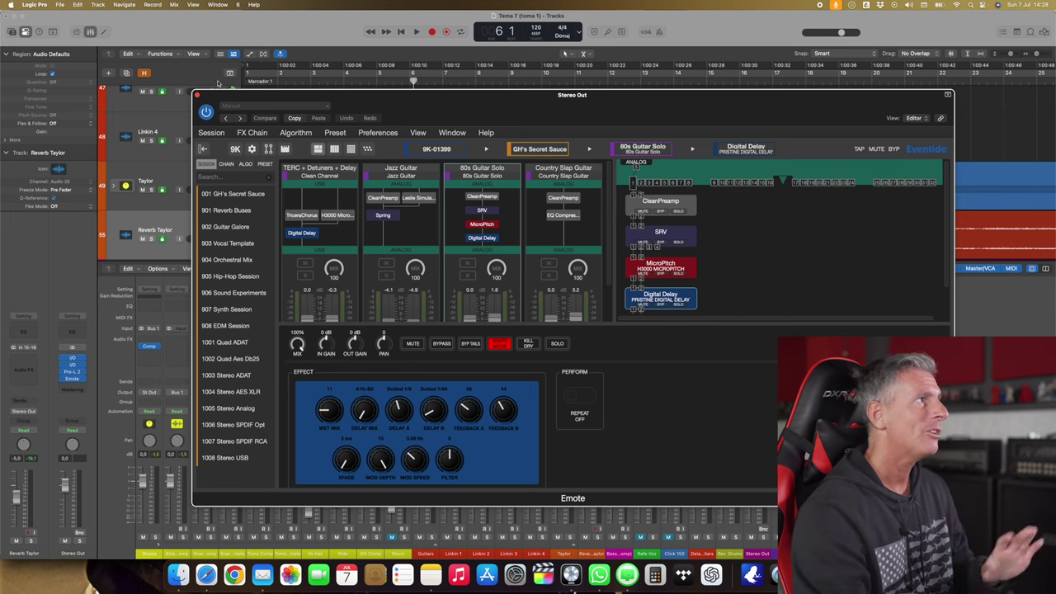
click(198, 96)
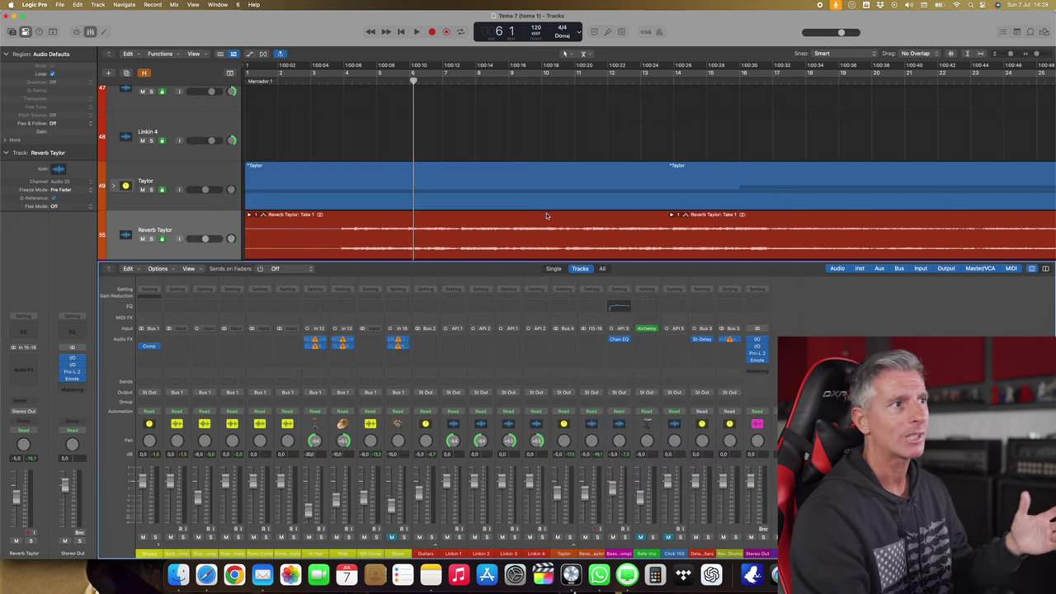
Step: Reopen the Emote plug-in on Stereo Out and view the algorithm routing of the 80s Guitar Solo chain
click(757, 360)
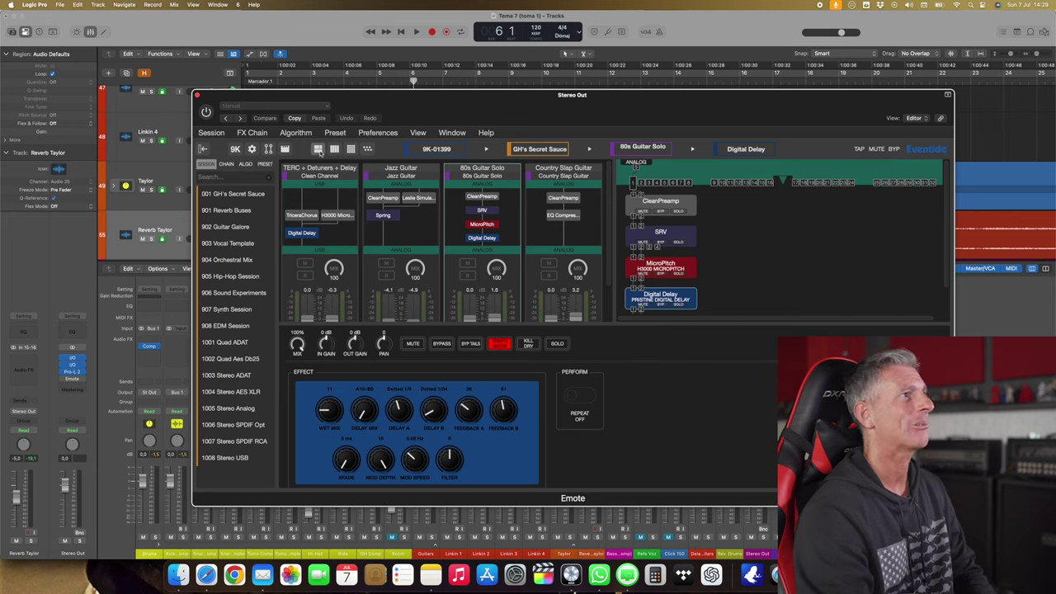
click(350, 149)
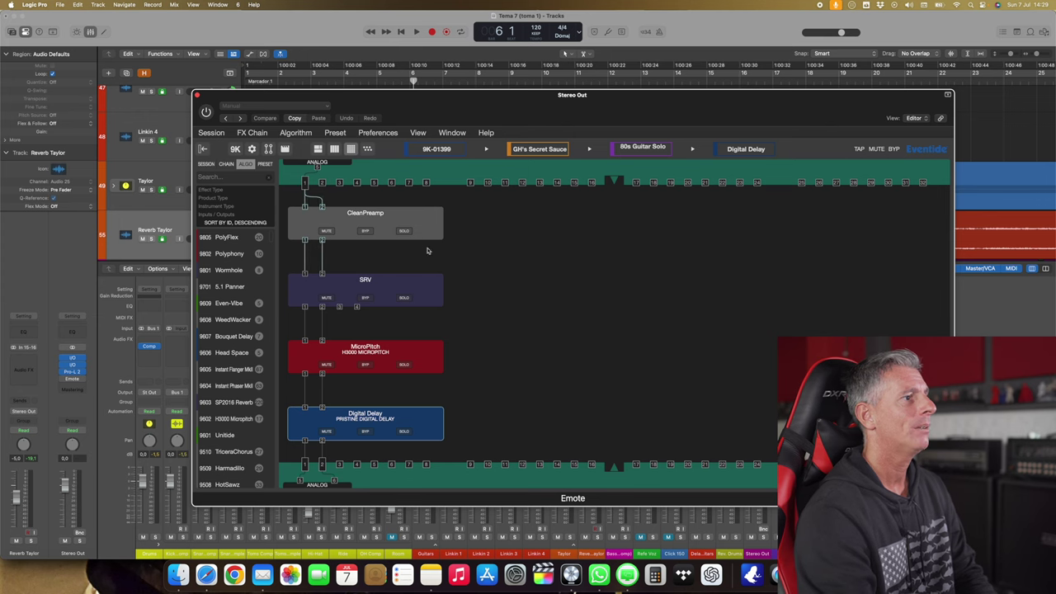
click(318, 150)
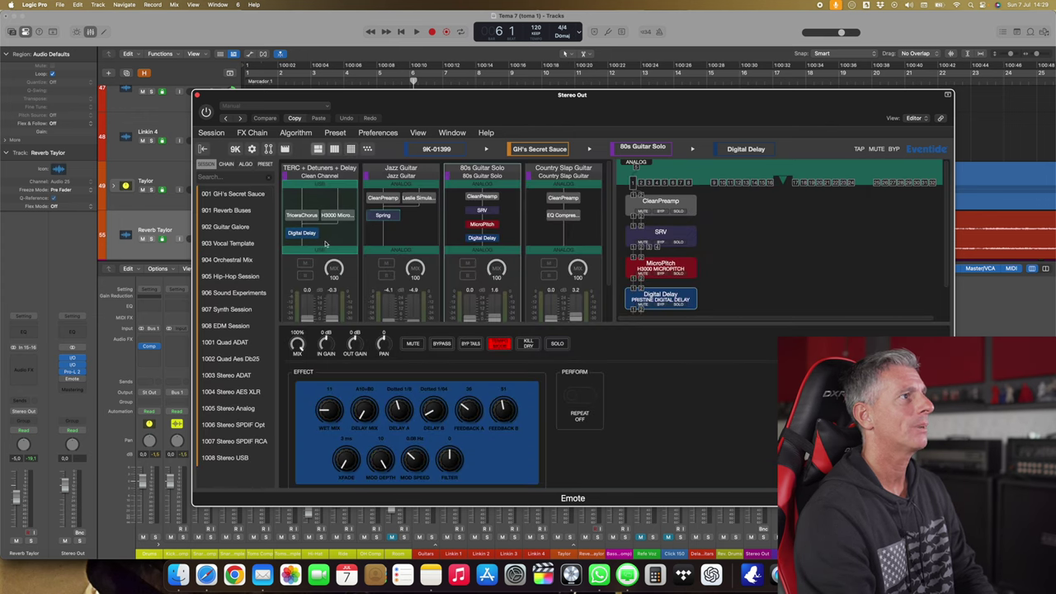
Step: View the TERC + Detuners + Delay chain's algorithm routing and examine its expanded input connections
click(307, 171)
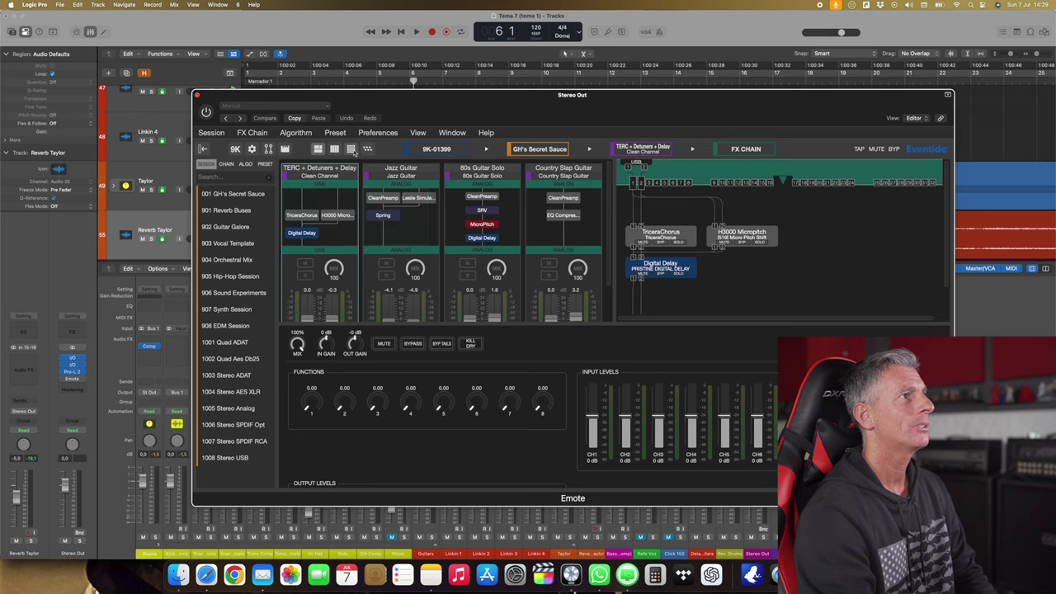
click(350, 150)
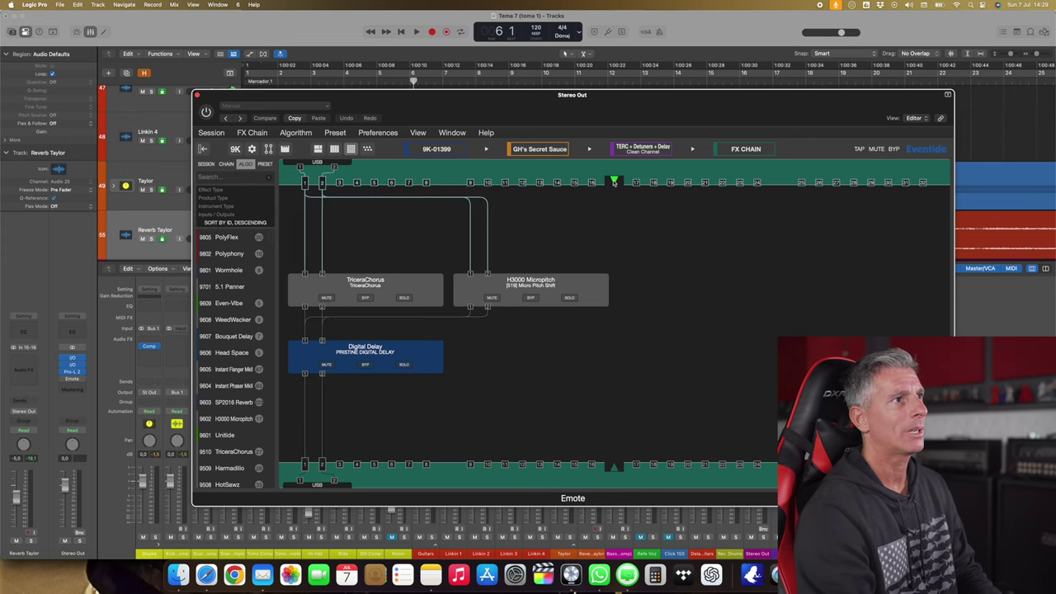
click(614, 180)
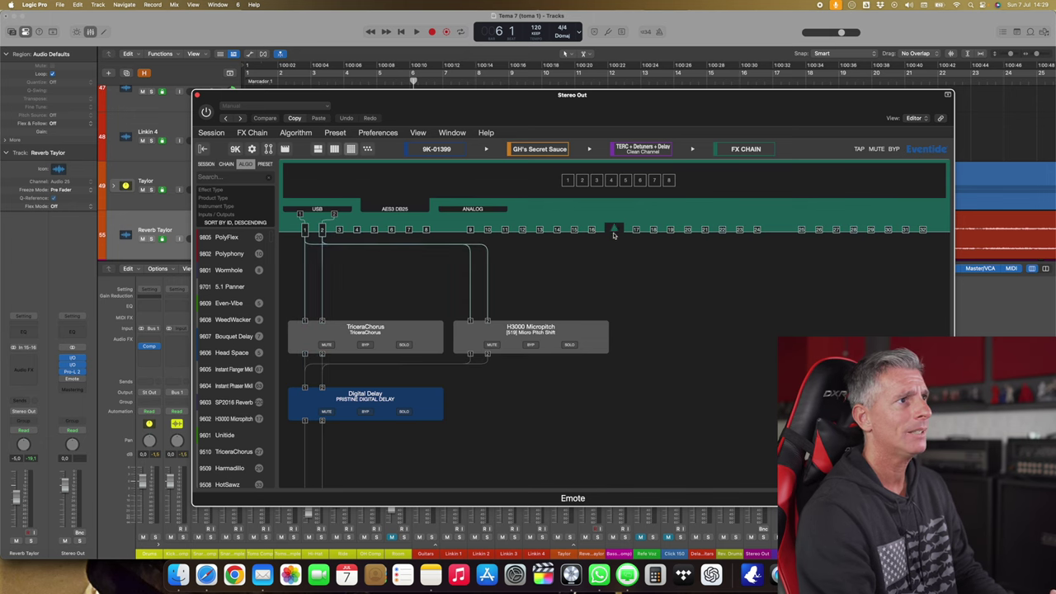
scroll(536, 313, down, 2)
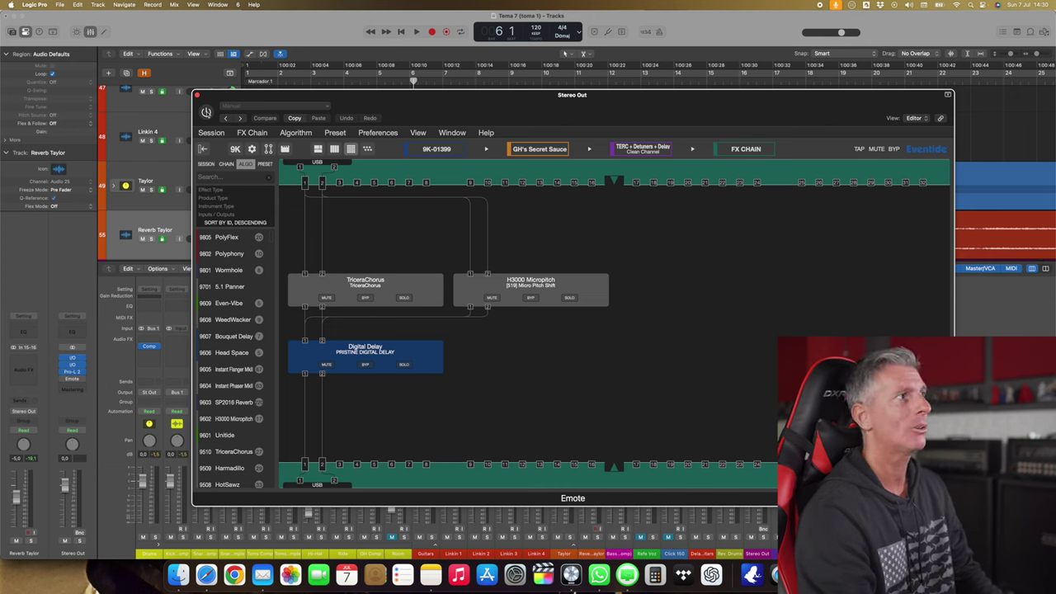
Step: Re-enable the Emote plug-in on Stereo Out and close its window
click(206, 111)
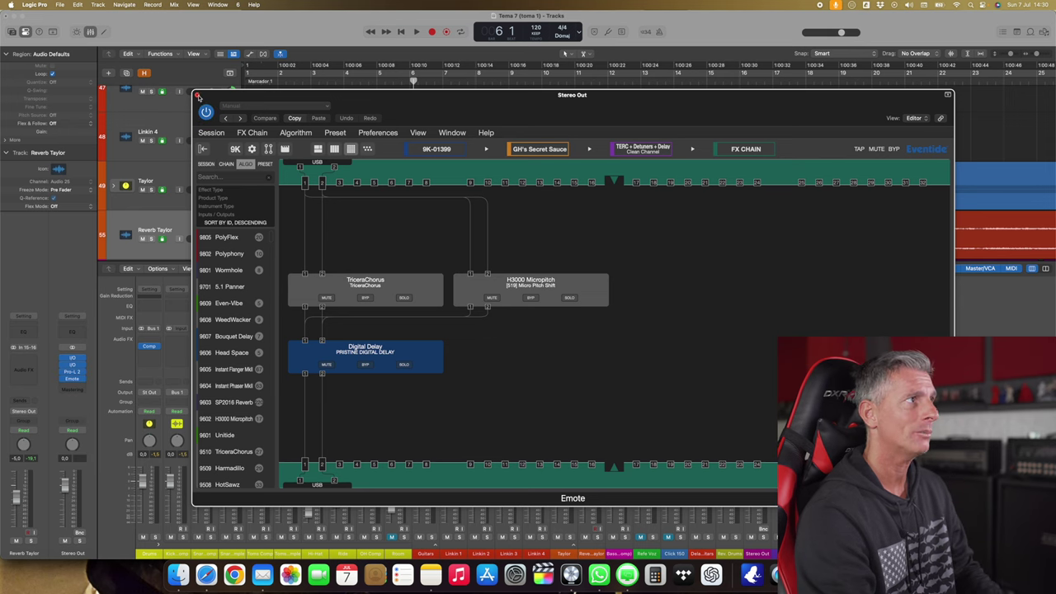
click(198, 97)
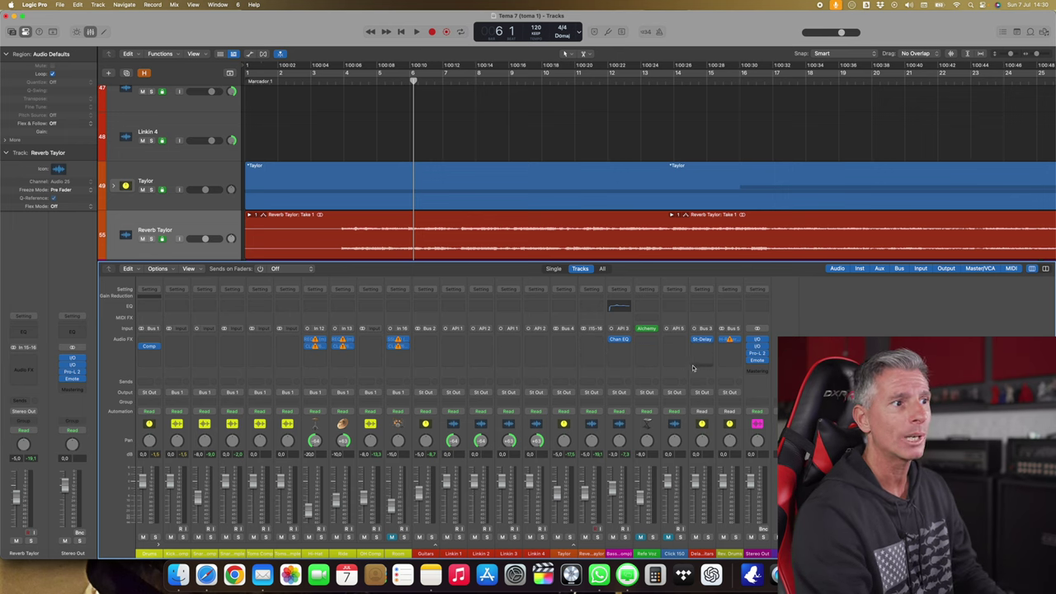
Step: Insert a stereo I/O plug-in on the Rev. Drums channel with output and input both set to 17-18 (H9000 USB 1/2)
click(730, 348)
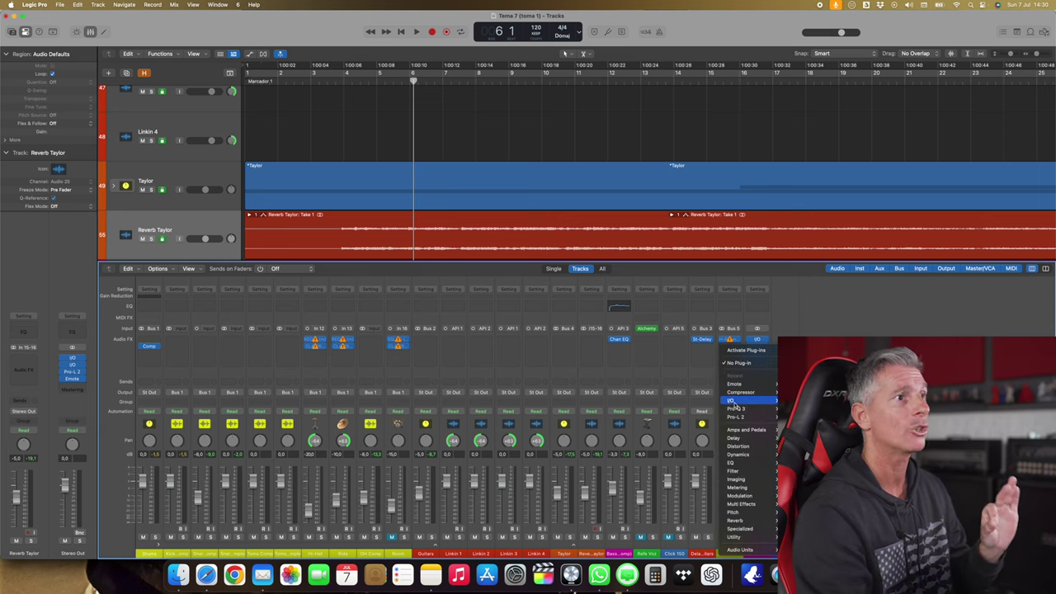
click(732, 401)
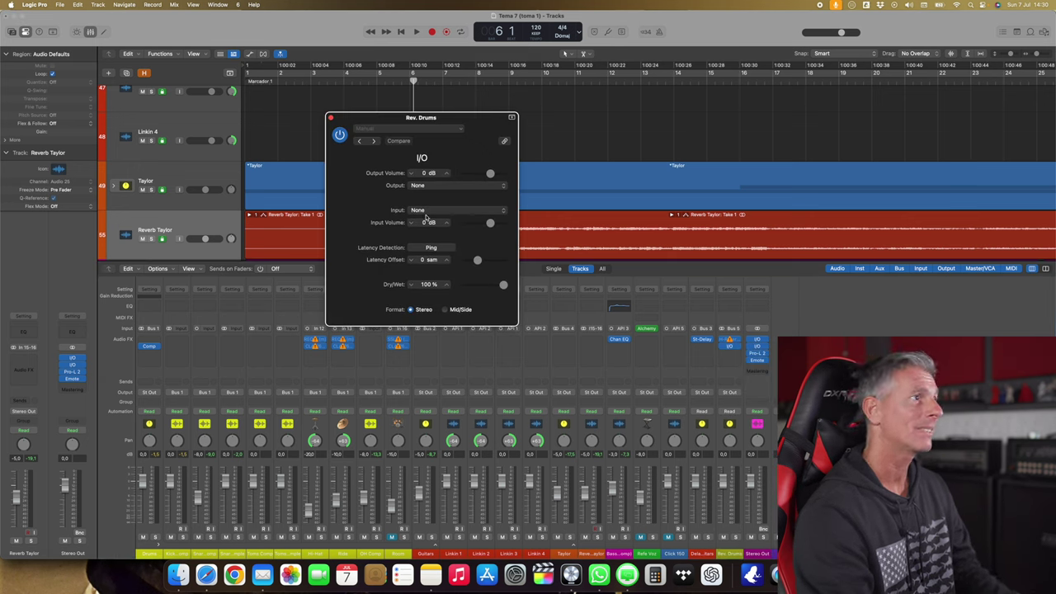
click(446, 186)
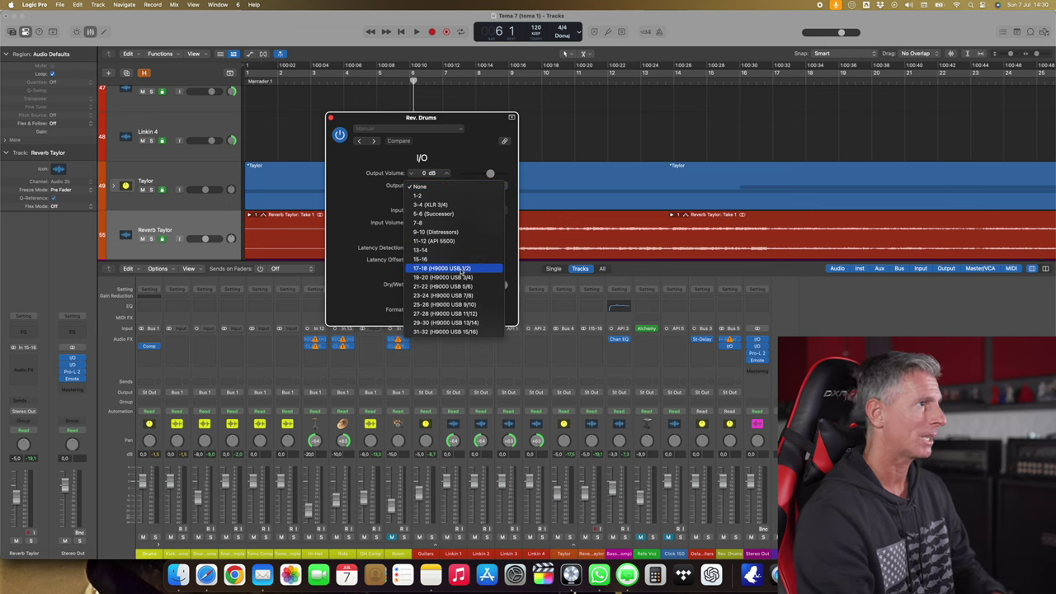
click(467, 269)
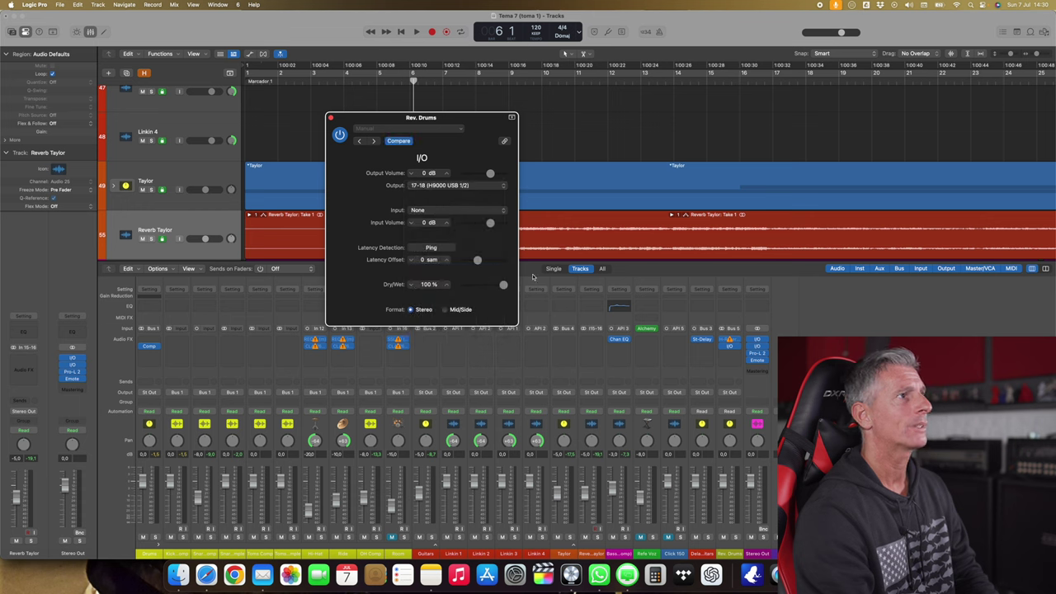
click(441, 213)
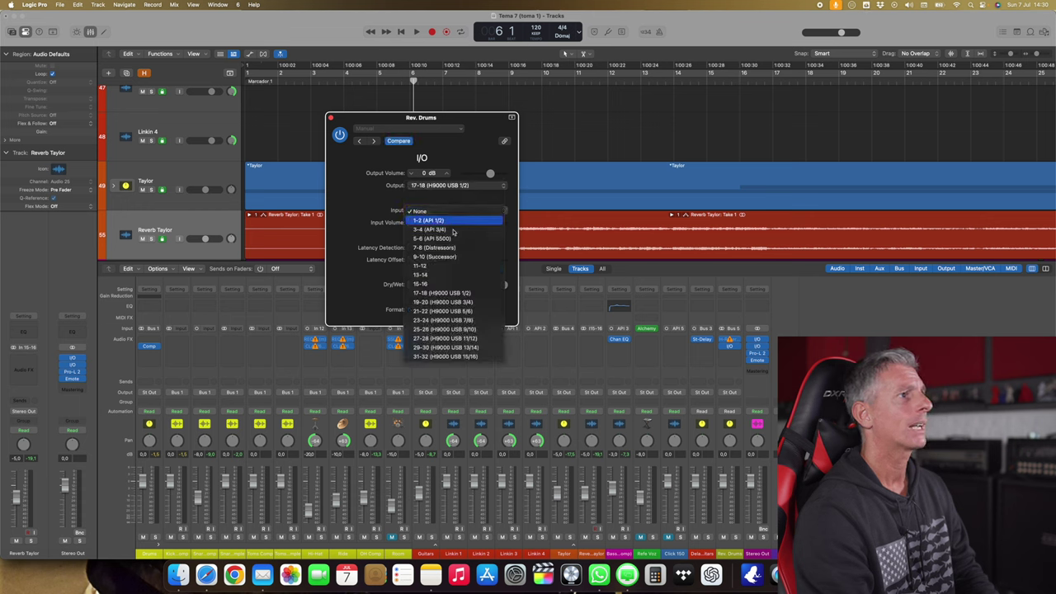
click(459, 295)
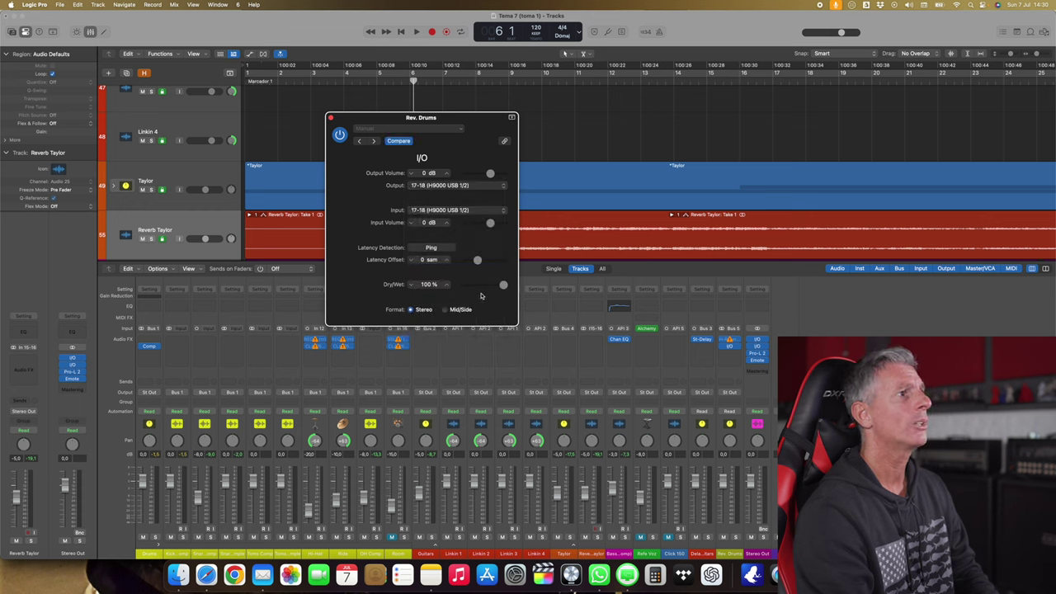
click(330, 118)
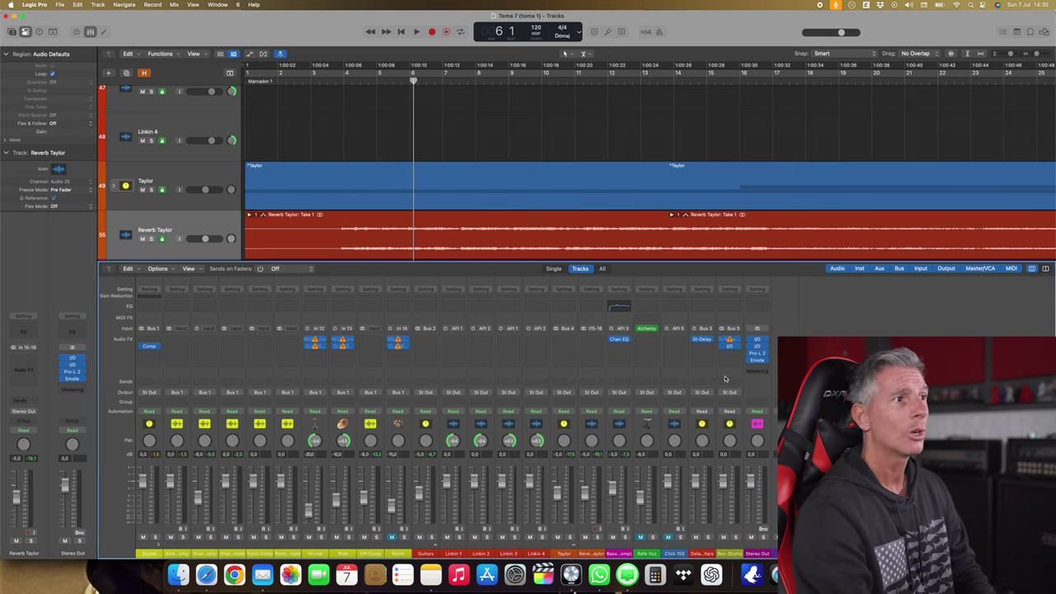
Step: Reopen Emote on Stereo Out and examine the 80s Guitar Solo chain's algorithm routing and expanded input connections
click(760, 363)
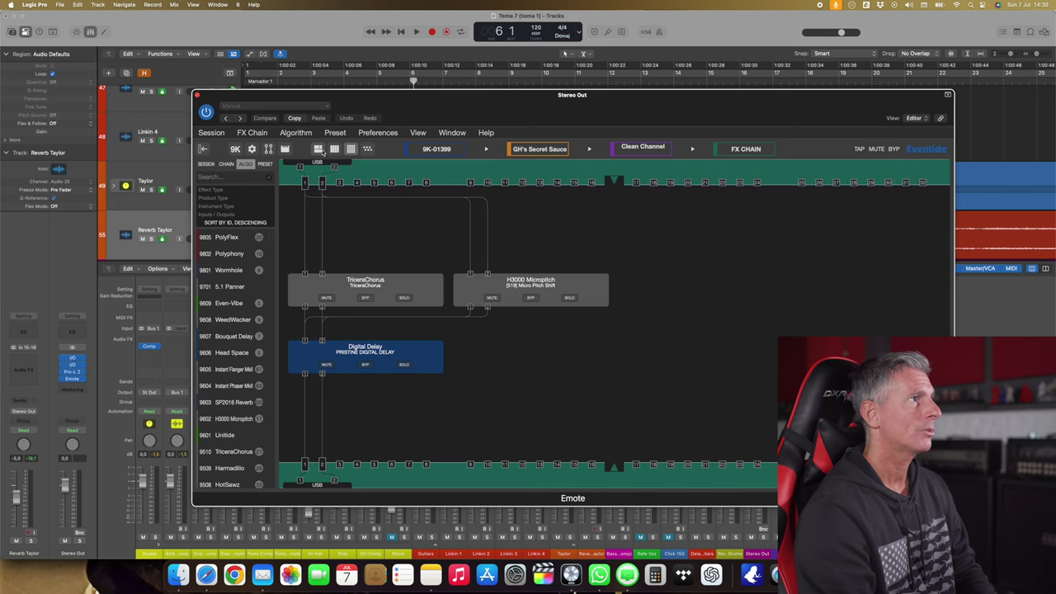
click(318, 148)
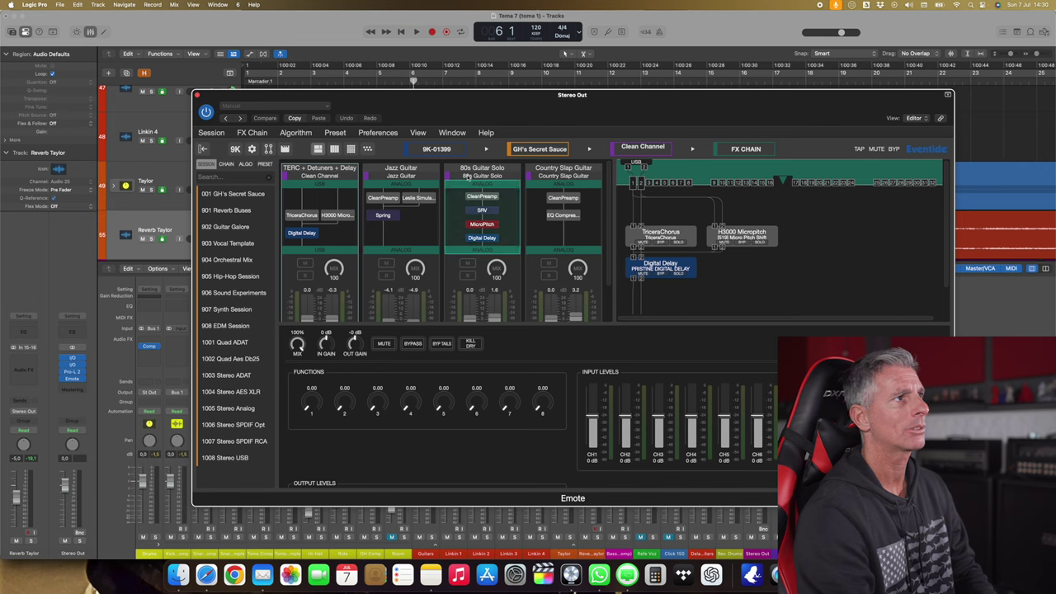
click(481, 238)
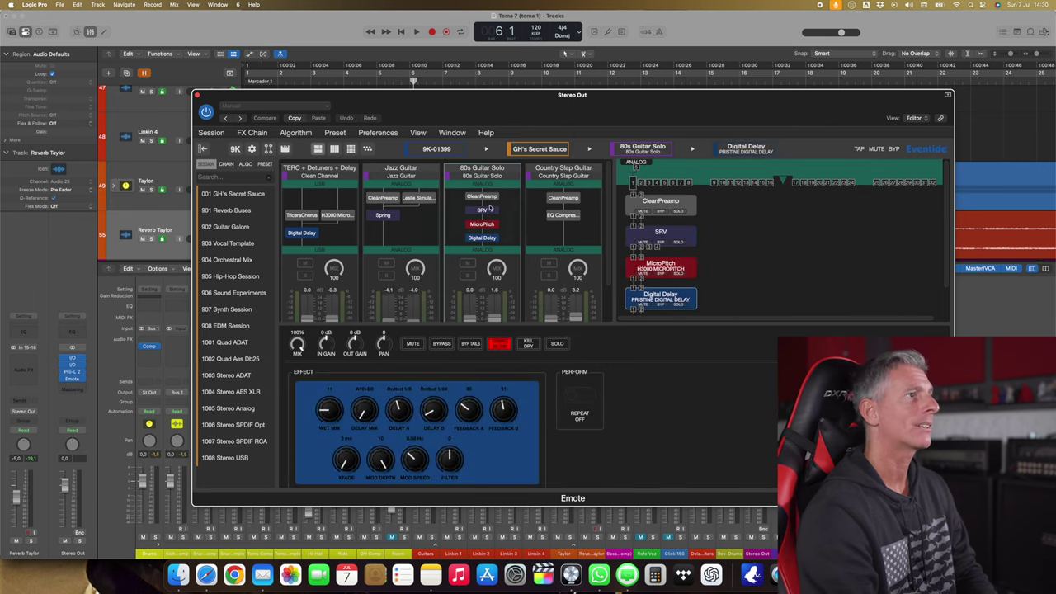
click(351, 149)
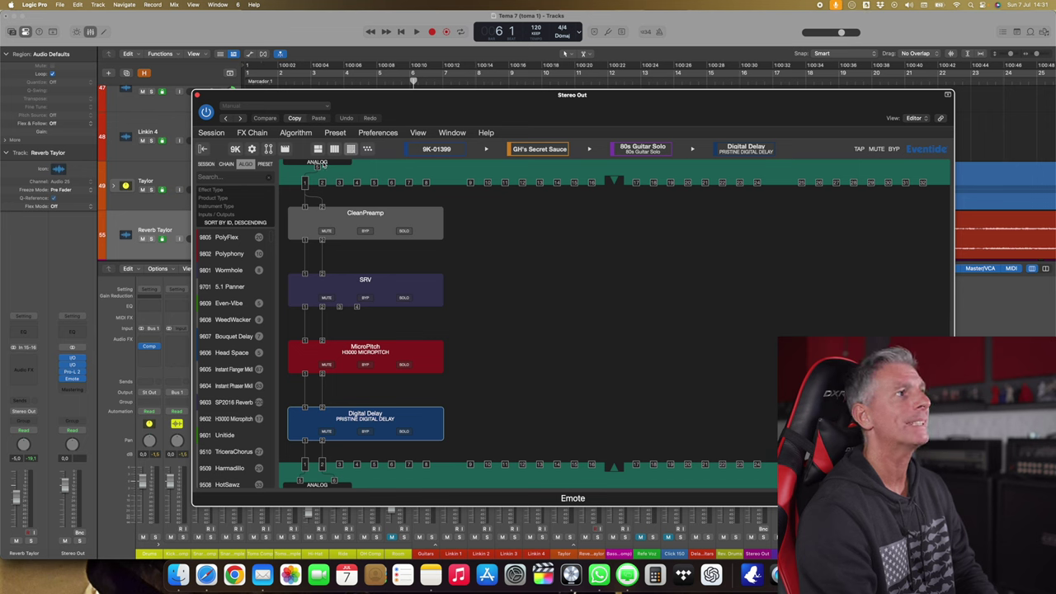
scroll(426, 238, up, 2)
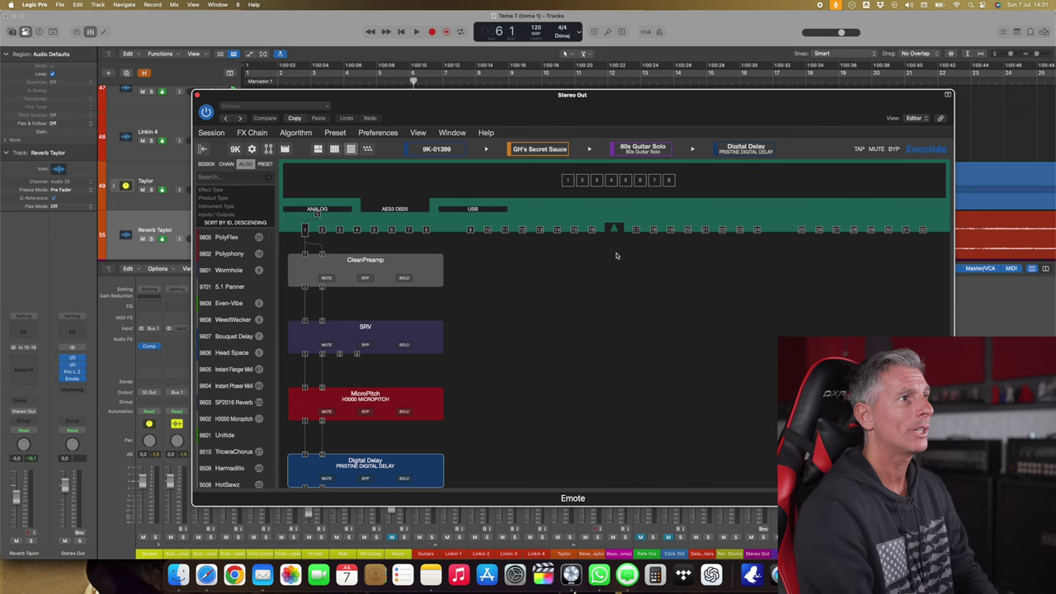
scroll(615, 231, down, 2)
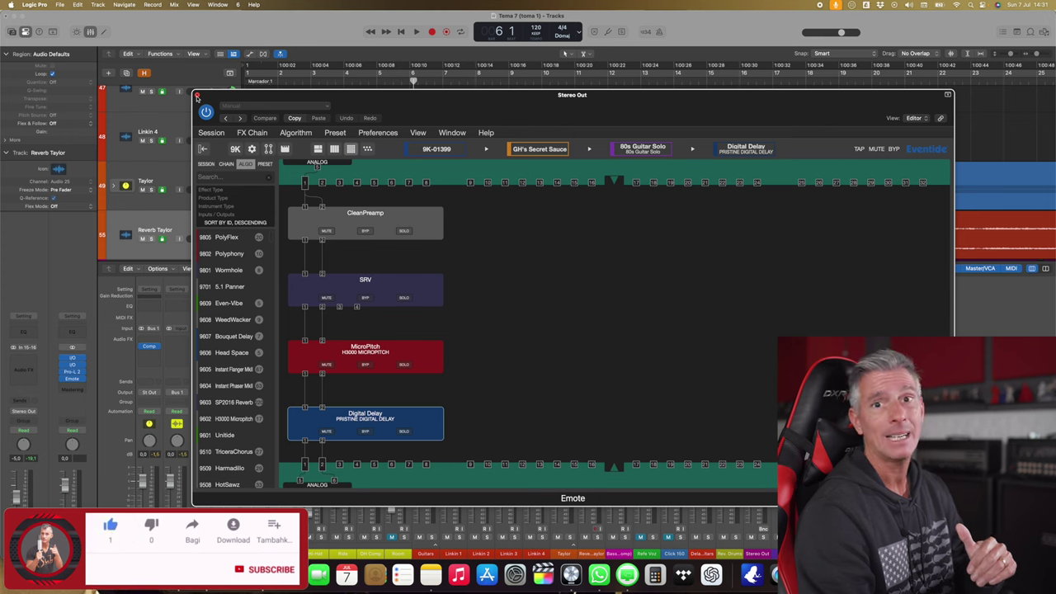
click(196, 95)
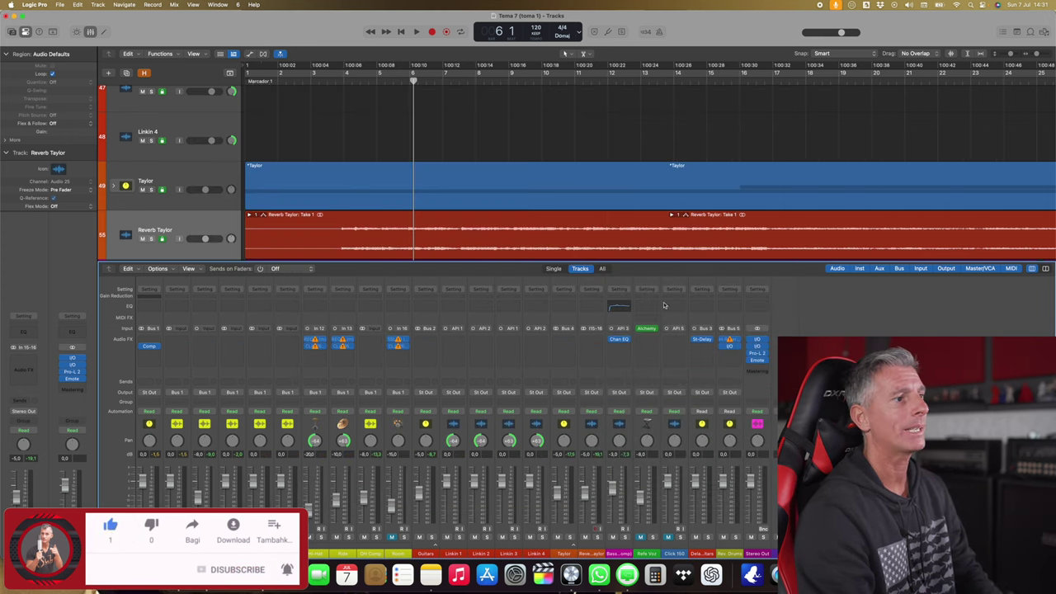
Step: Insert a Mono->Stereo I/O plug-in on the Linkin 1 channel with output 5 (Successor Left) and input 5-6 (API 5500)
click(451, 340)
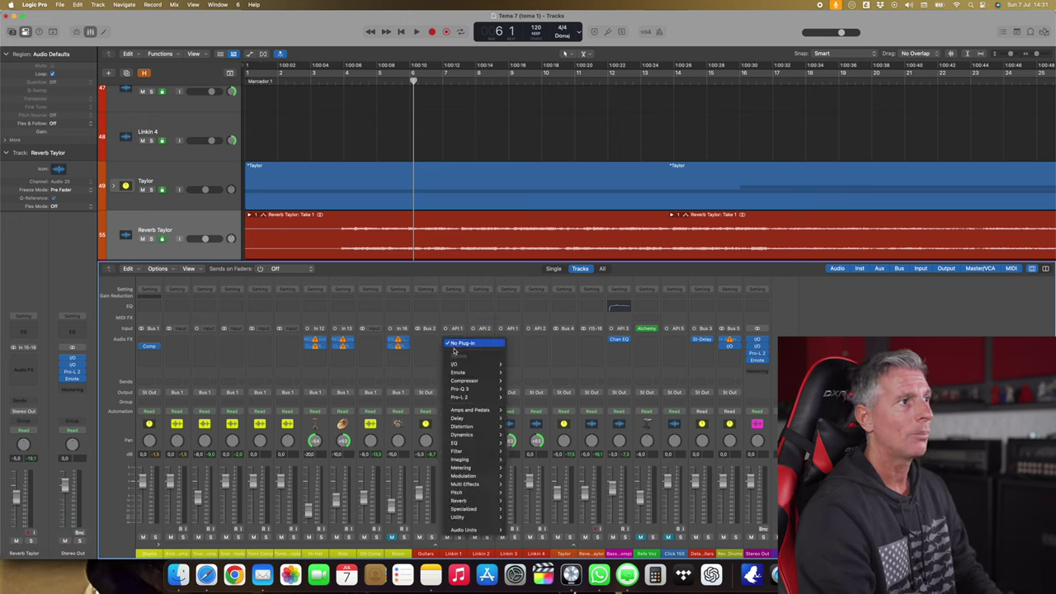
mouse_move(453, 364)
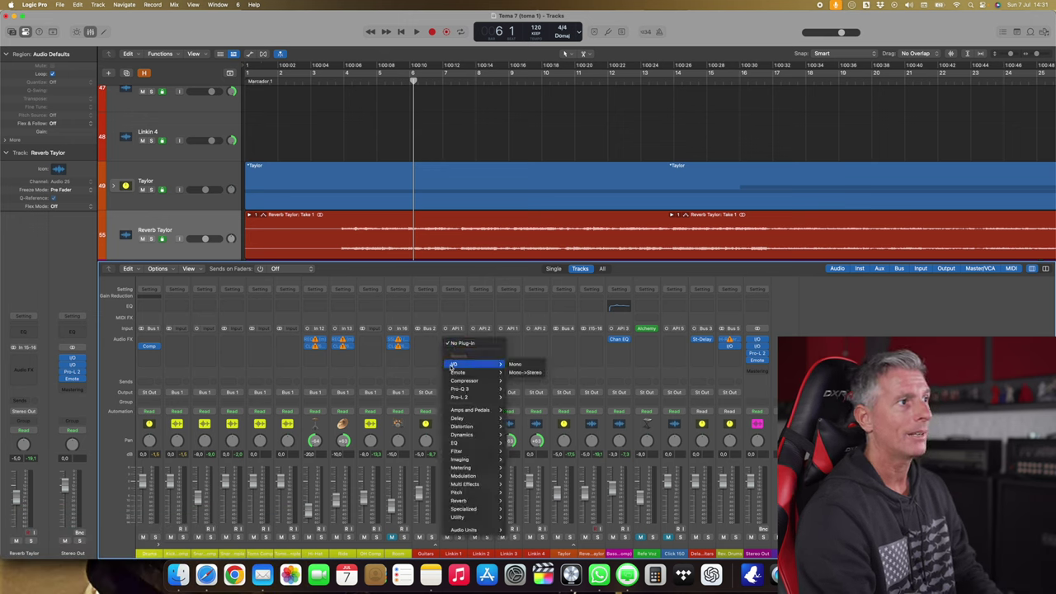
click(526, 373)
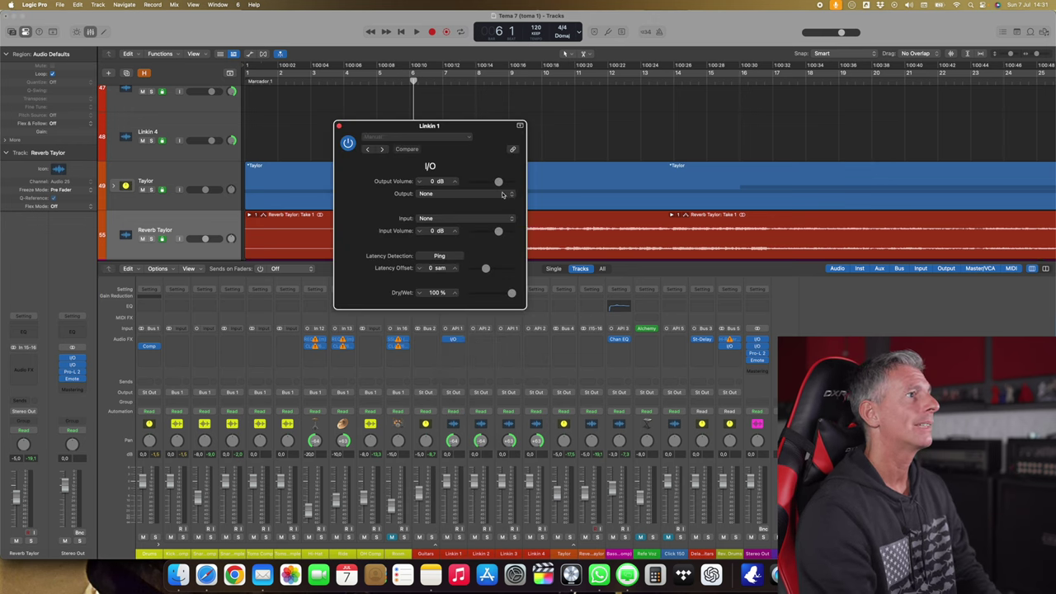
click(458, 195)
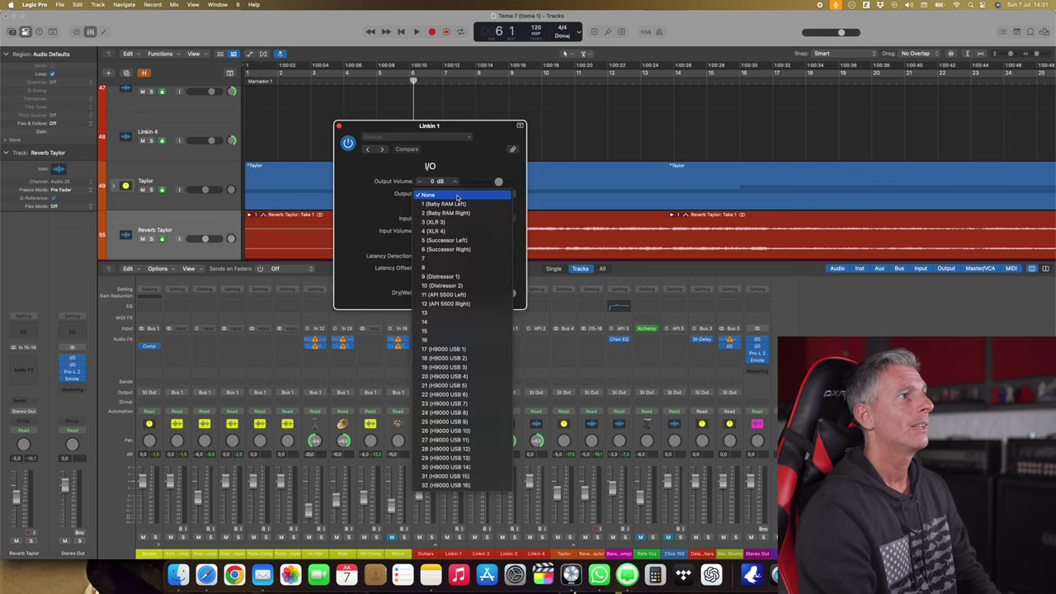
click(457, 240)
click(443, 219)
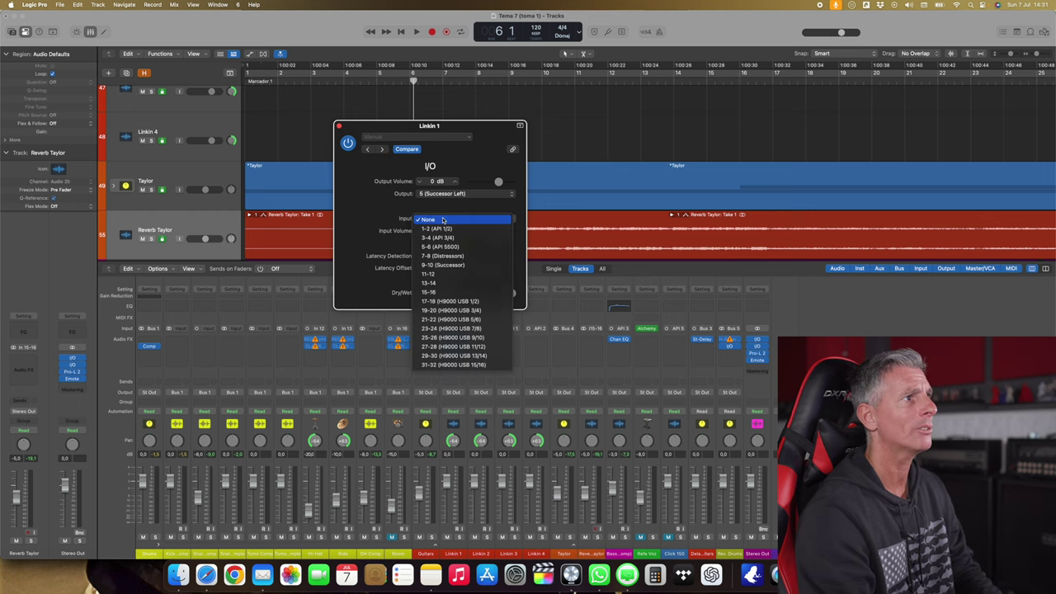
click(439, 246)
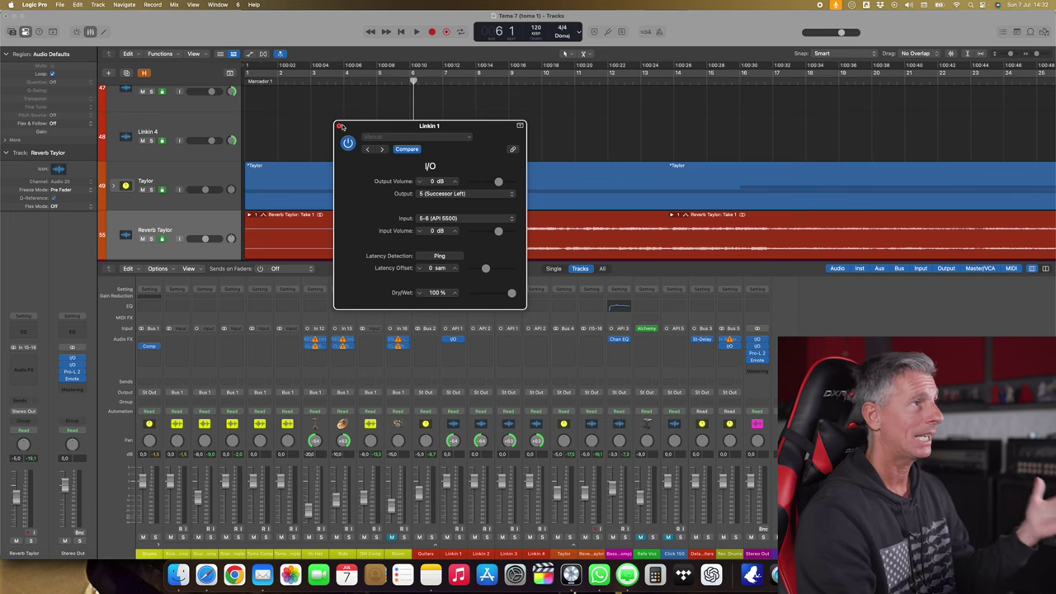
click(339, 127)
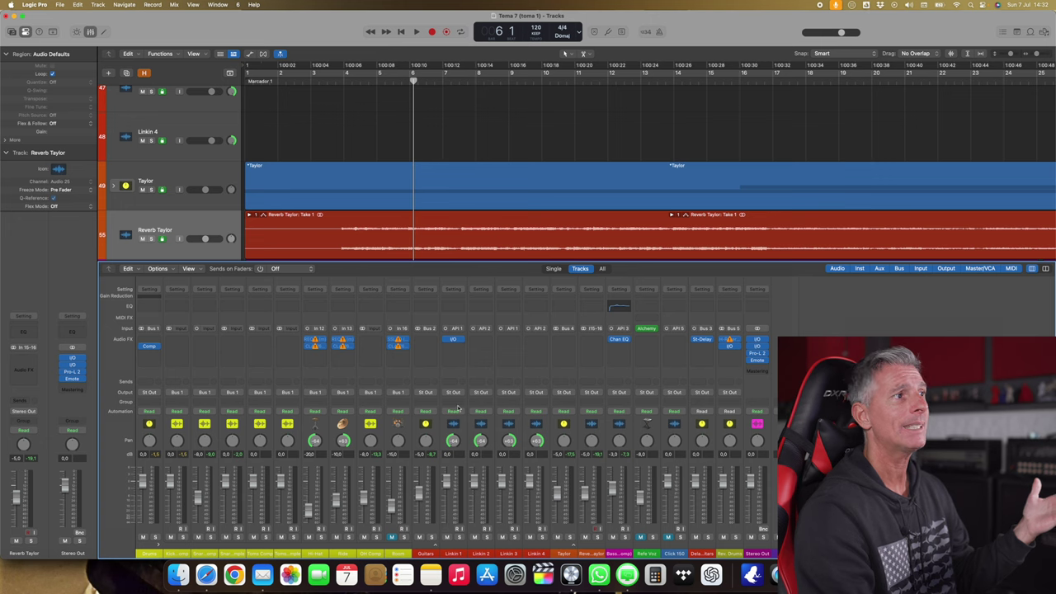
Step: Review the TERC + Detuners + Delay chain's algorithm routing in the Stereo Out Emote plug-in, leaving its window closed
click(760, 359)
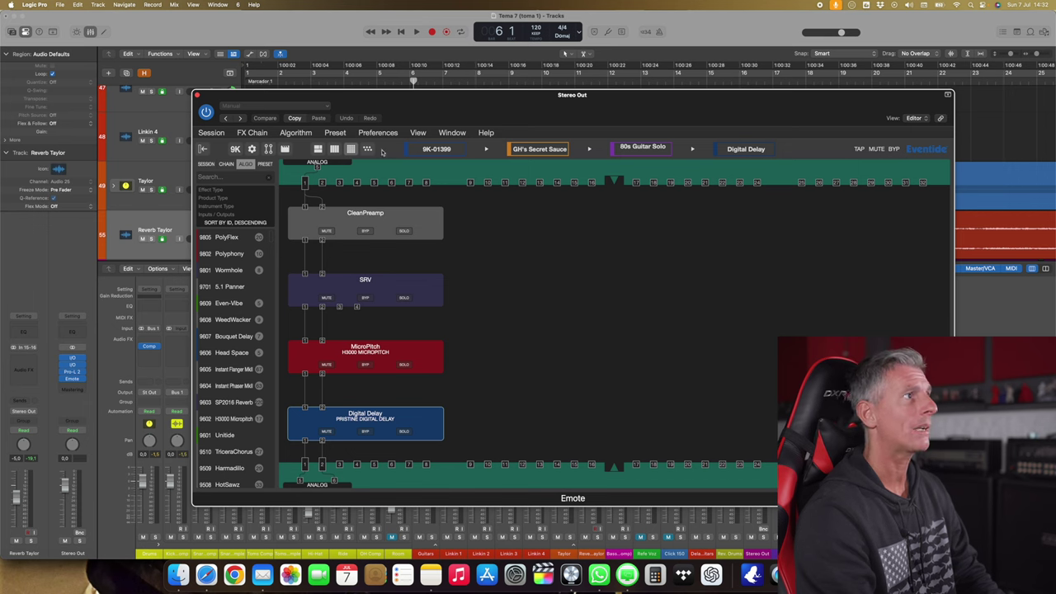
click(206, 163)
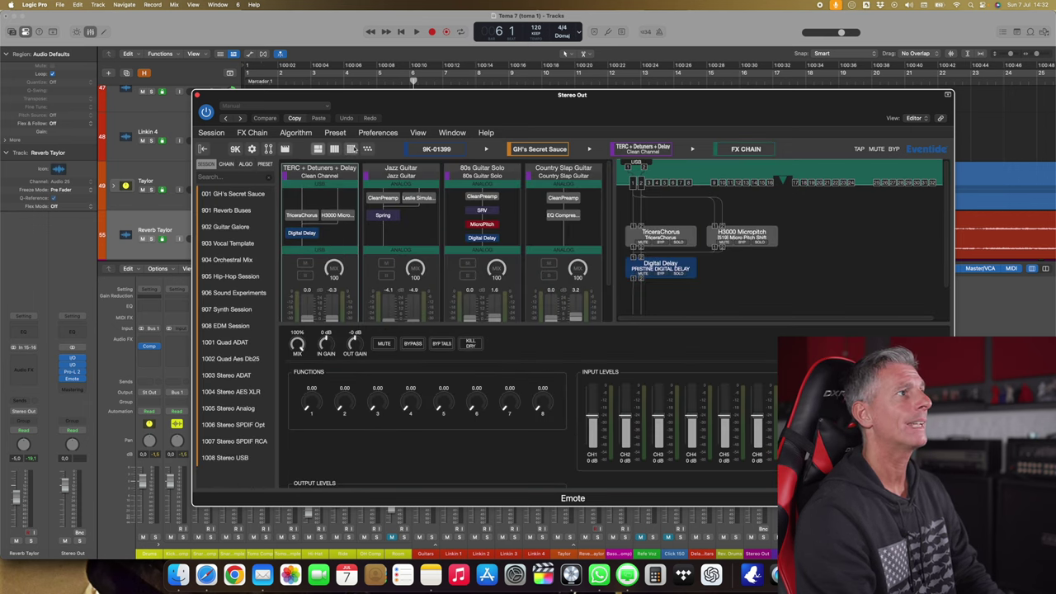
click(352, 149)
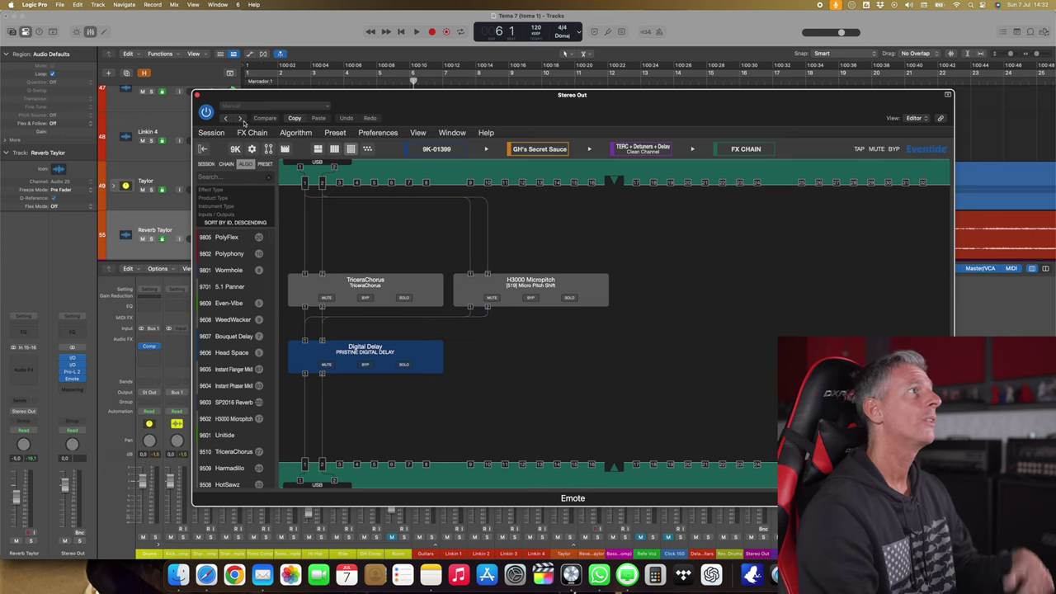
click(197, 96)
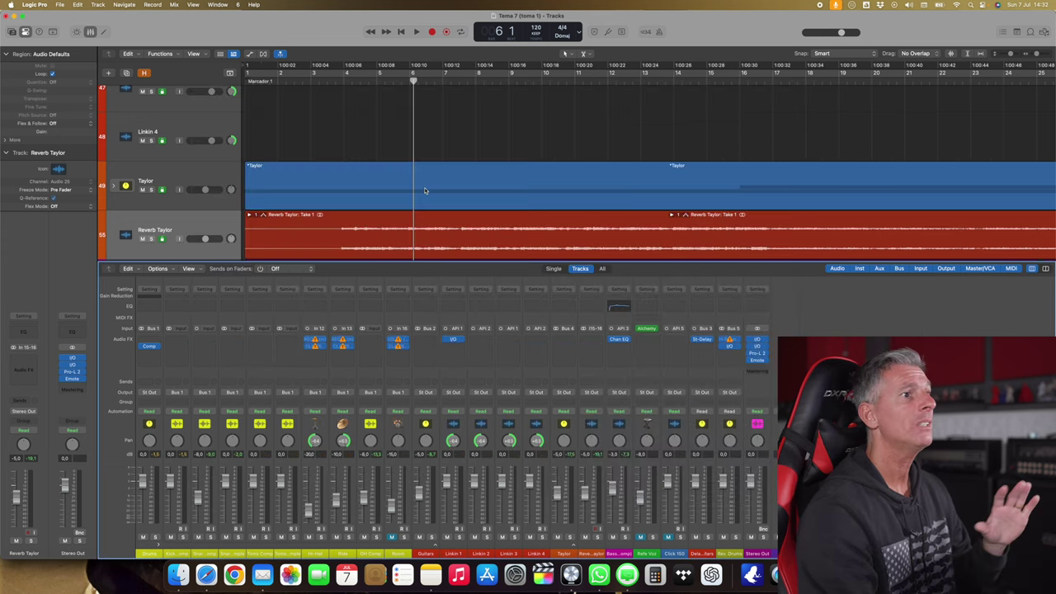